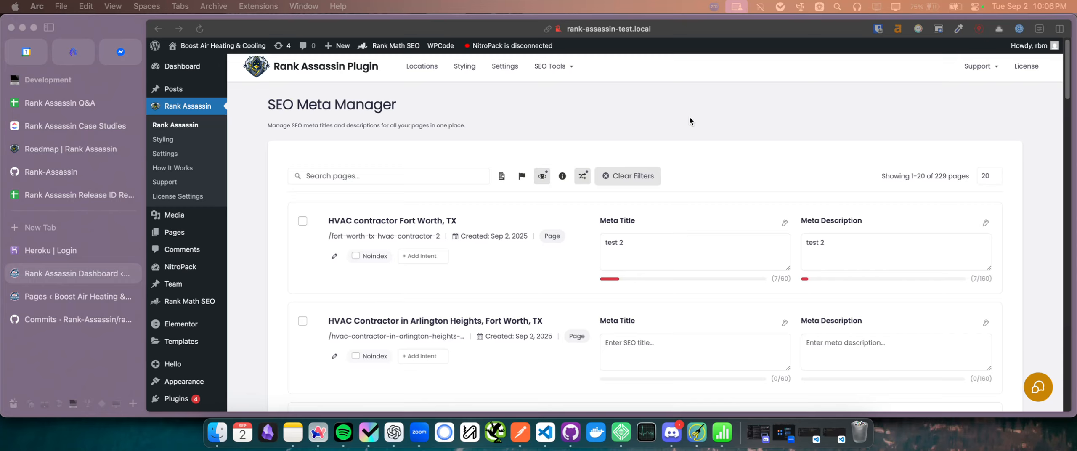
Open the page "55 HVAC Contractor in Hamlet, Everman, TX" for editing from the WordPress pages list.
scroll(681, 177, down, 5)
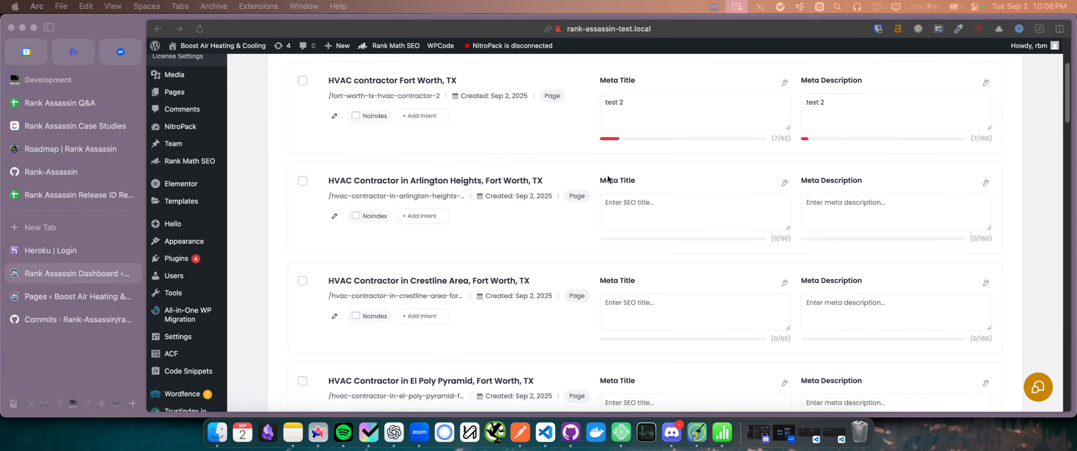
scroll(554, 189, up, 2)
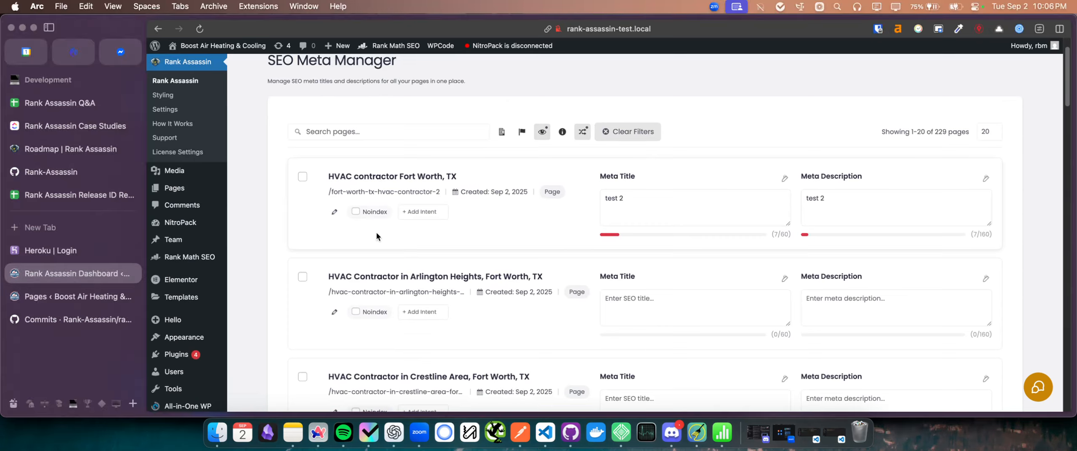
mouse_move(176, 188)
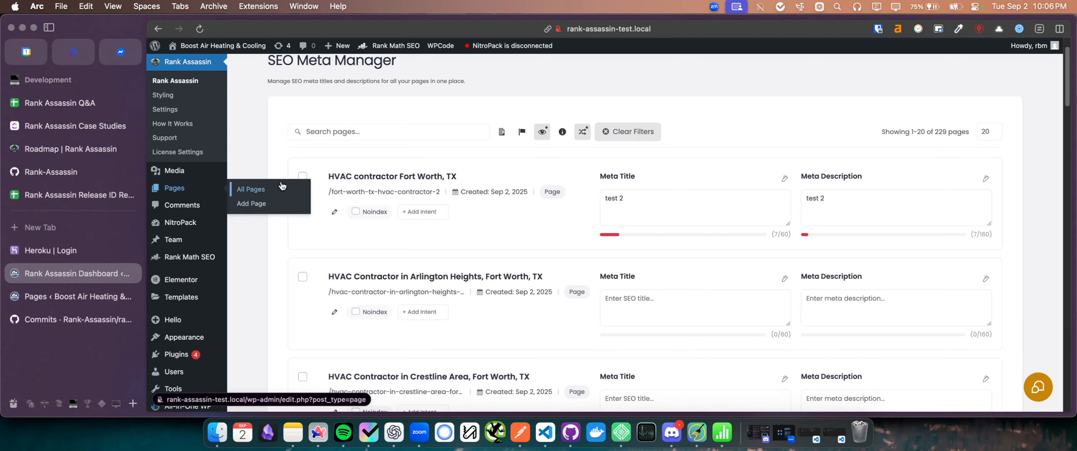
click(121, 297)
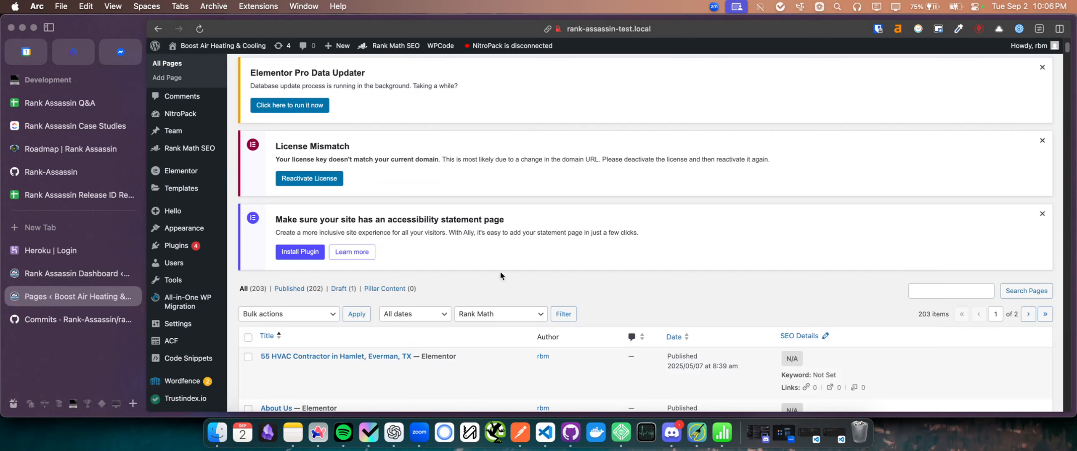
scroll(500, 276, down, 2)
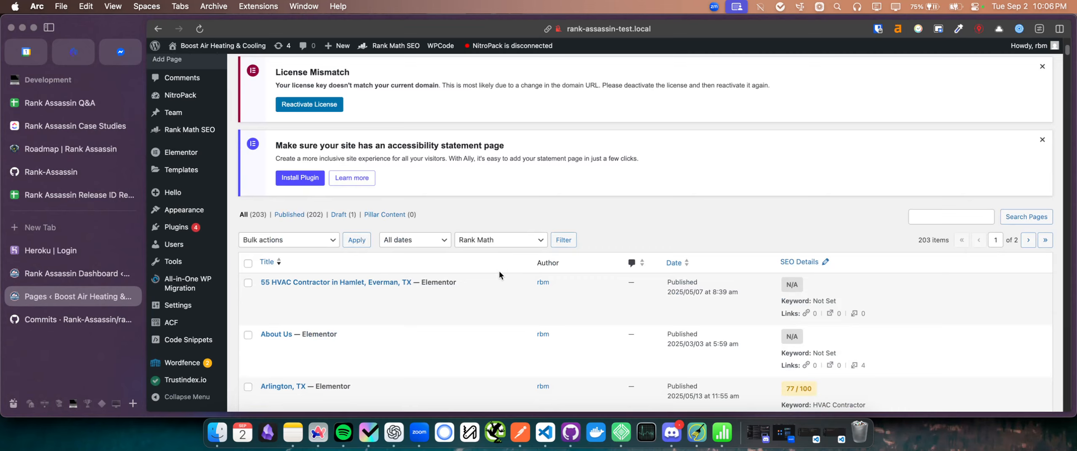
scroll(311, 295, up, 1)
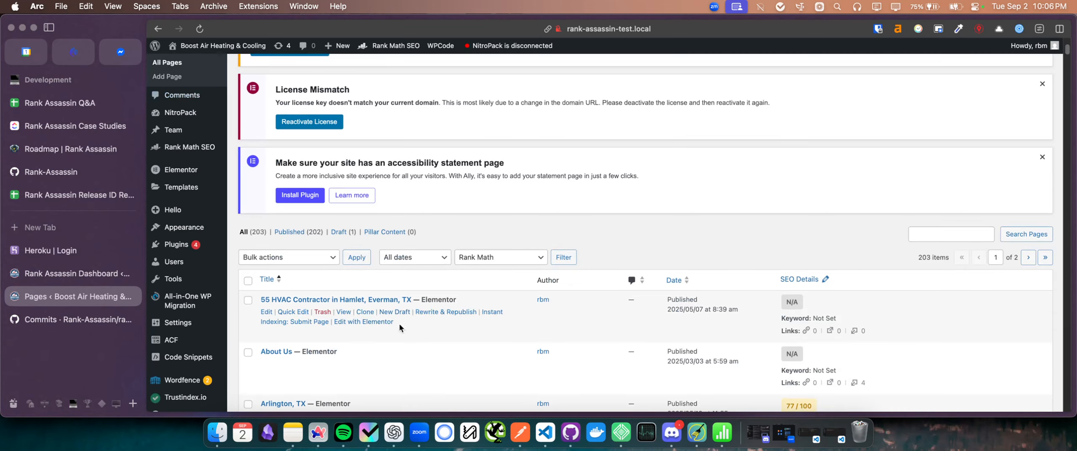
click(311, 301)
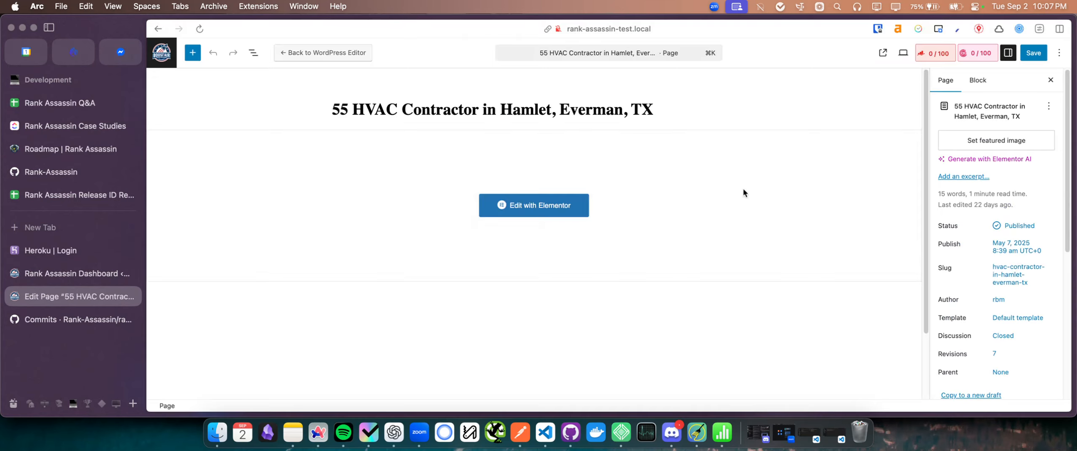
Replace the page's title in the Rank Math snippet editor with "rqrqw".
click(935, 53)
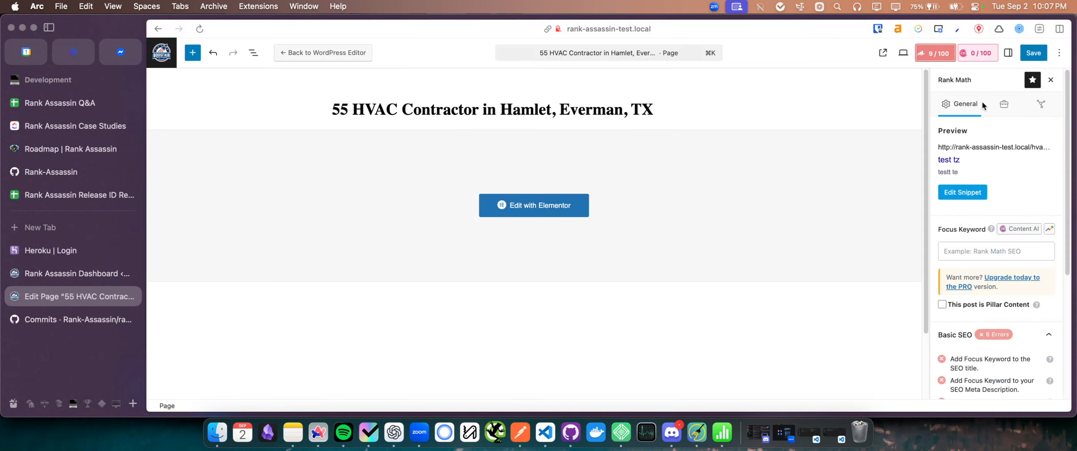
click(955, 194)
click(544, 218)
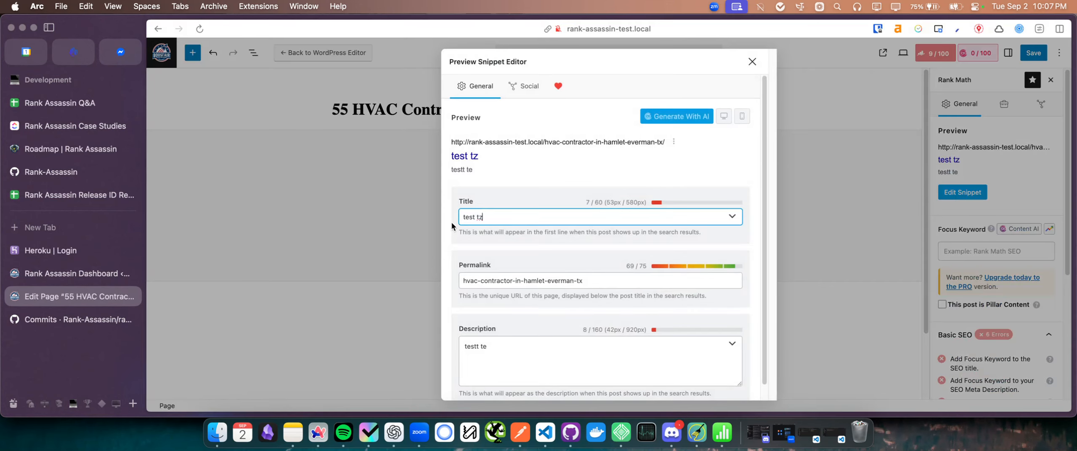
key(super+a)
click(554, 349)
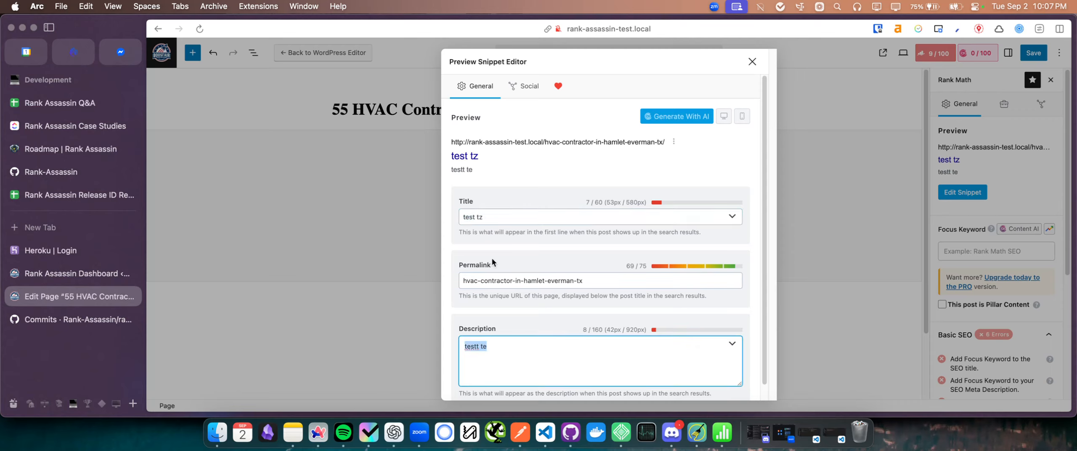
click(519, 218)
key(super+a)
text(rqrqw)
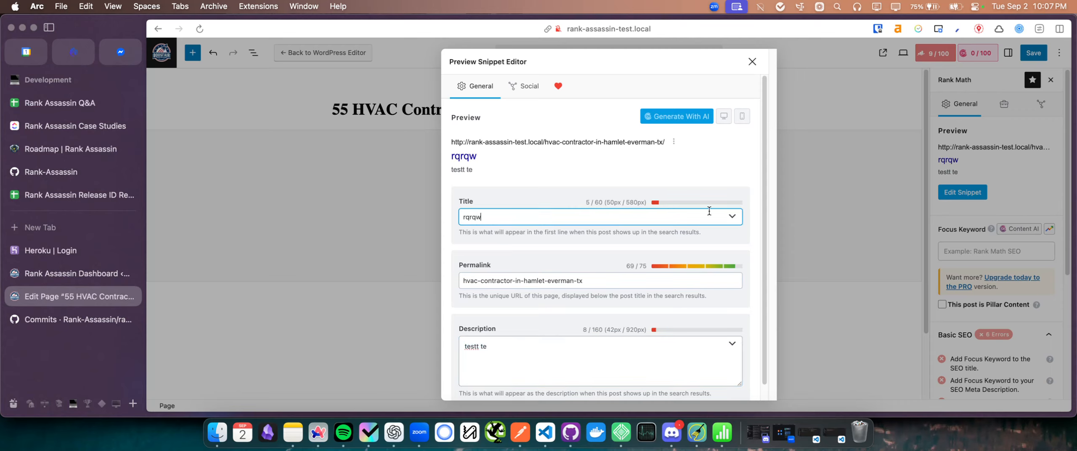
Close the snippet editor and return to the pages list, discarding the unsaved title edit.
click(752, 61)
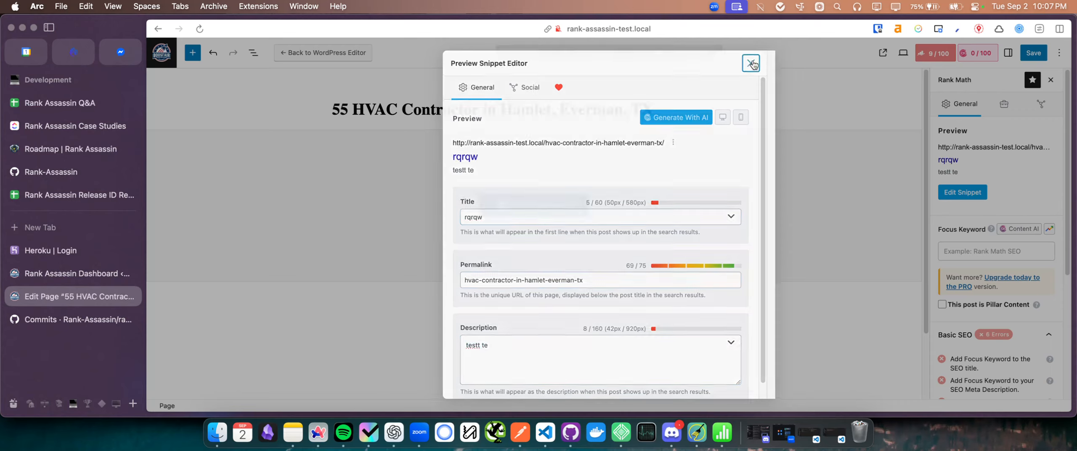
click(161, 53)
click(568, 252)
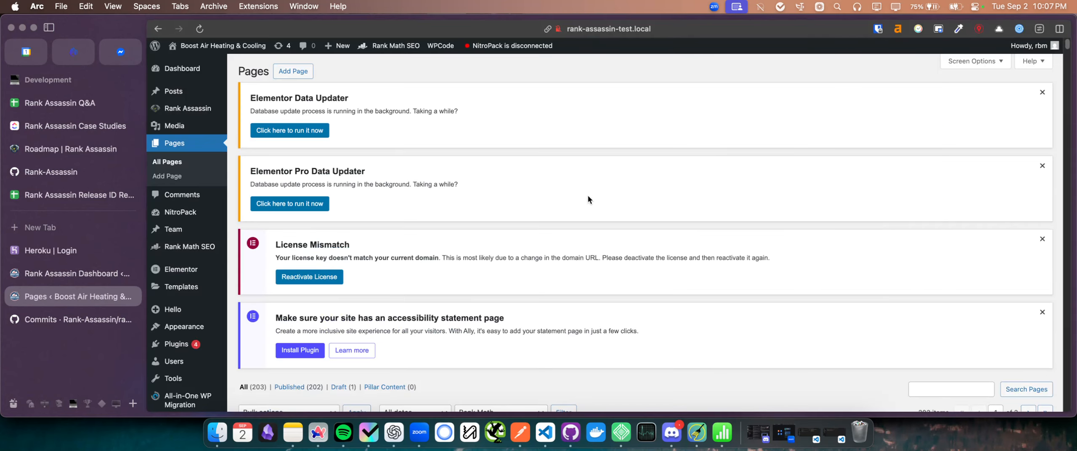
Return to the SEO Meta Manager and check the available numbers of pages per view, leaving 20 selected.
click(90, 275)
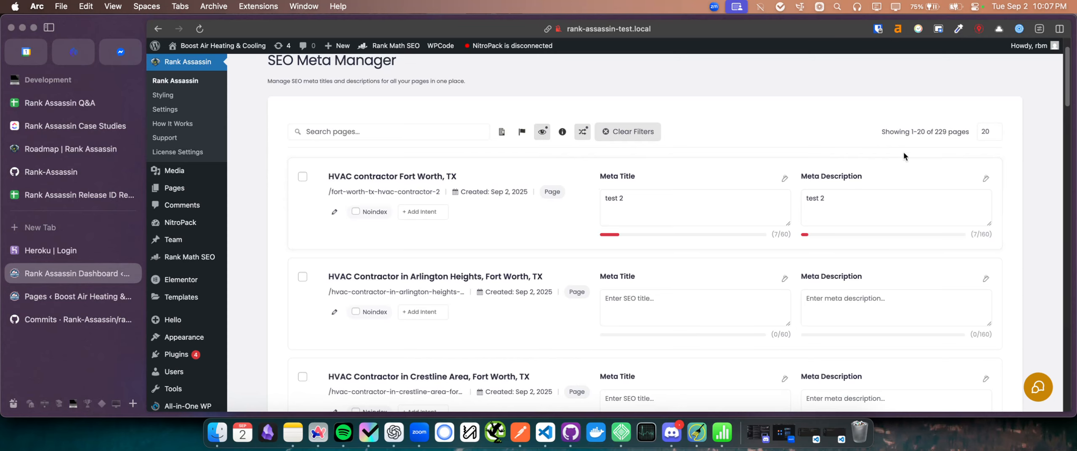
drag(1066, 93, 1051, 430)
scroll(1037, 94, up, 20)
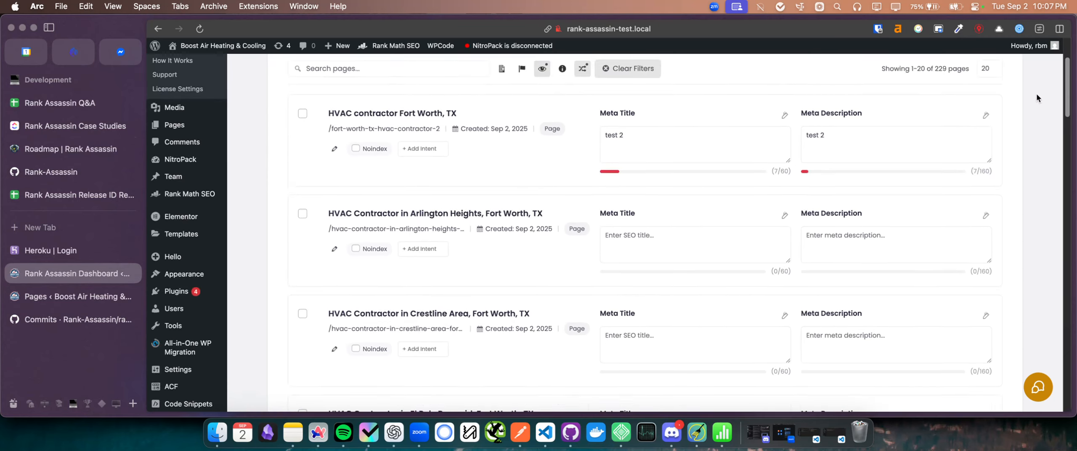
click(992, 179)
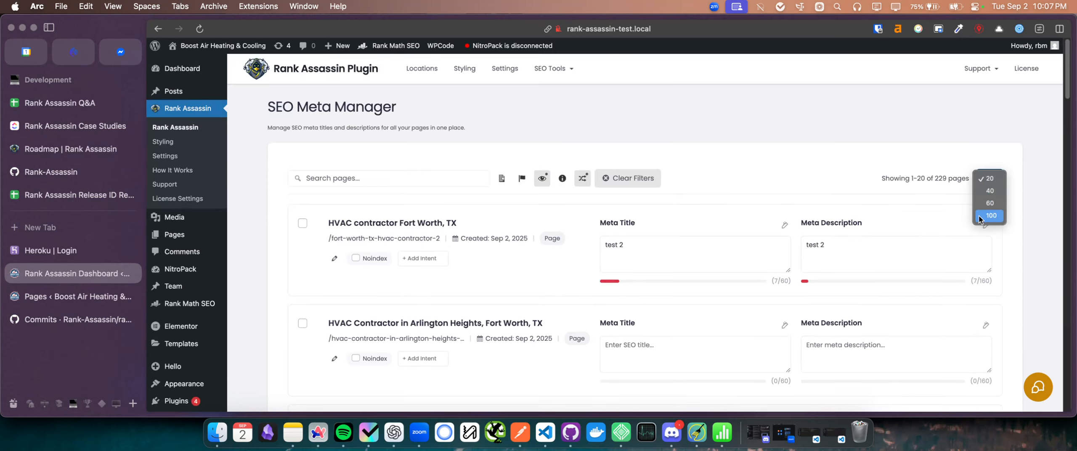
click(924, 192)
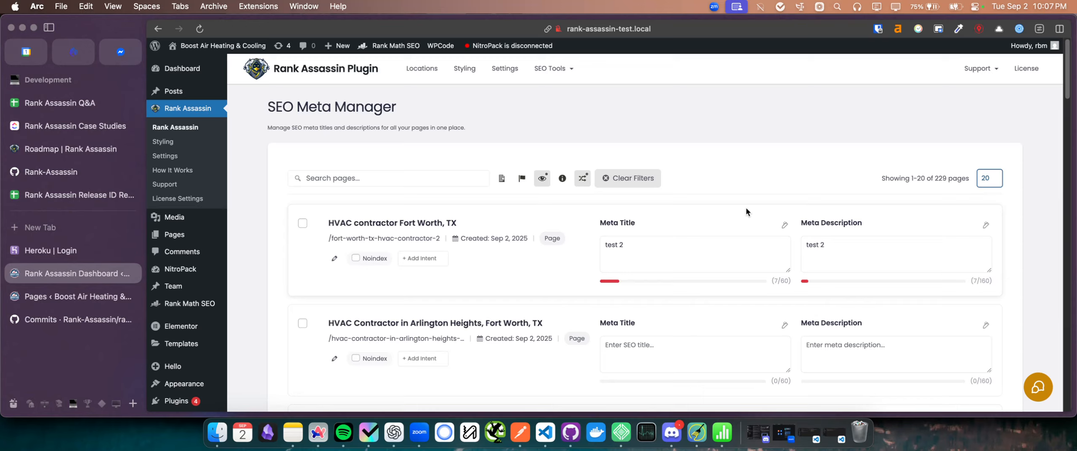
Set both the meta title and meta description of the "HVAC contractor Fort Worth, TX" page to "test 3".
click(721, 240)
drag(681, 248, 552, 237)
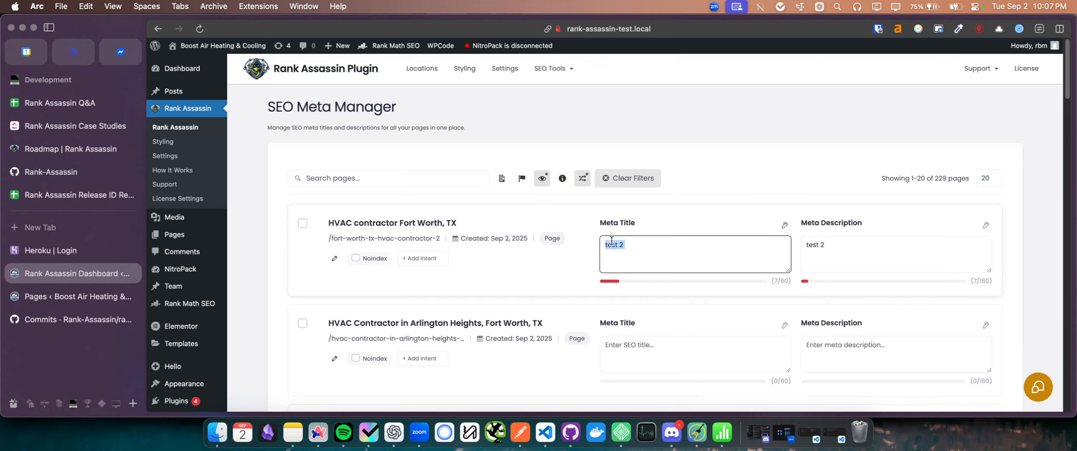
text(test 3)
key(super+a)
key(super+c)
click(859, 260)
key(super+a)
key(super+v)
click(651, 252)
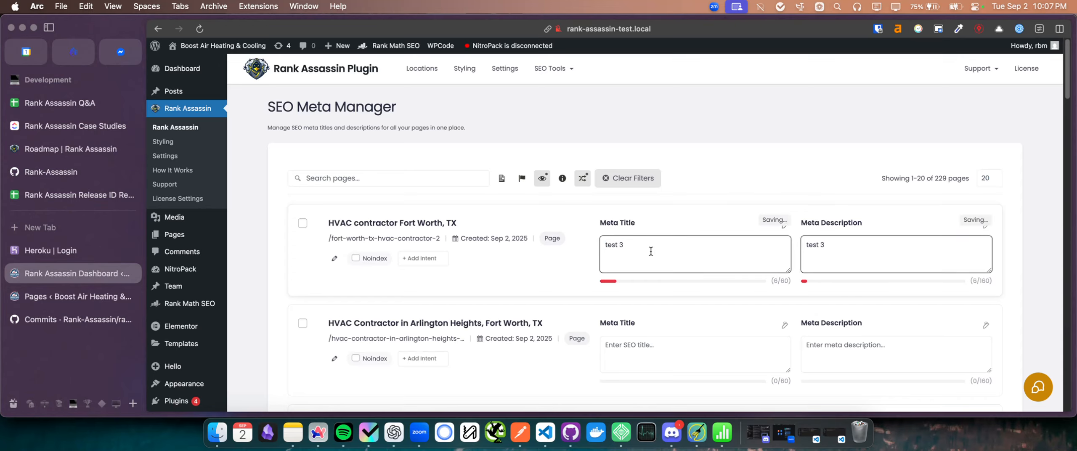
key(super+a)
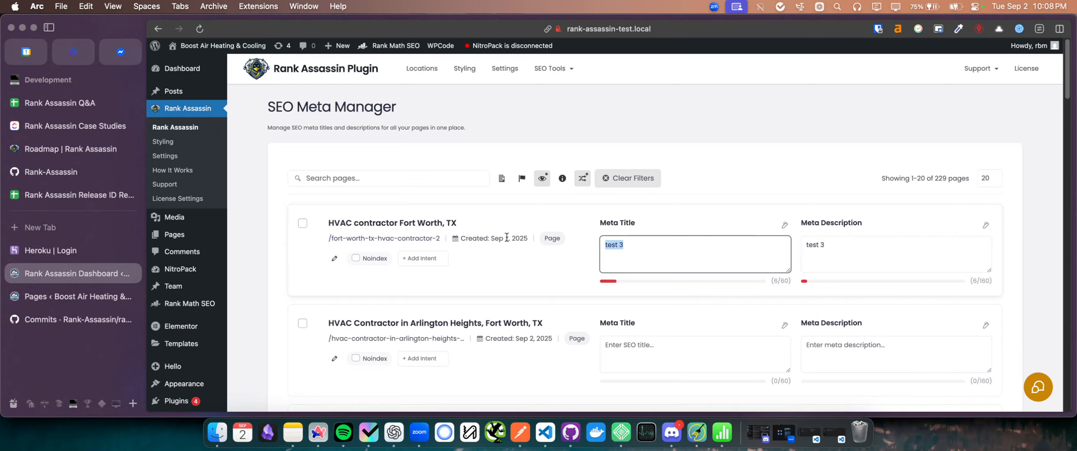
Open the live Fort Worth page, check its meta title and description in the Ahrefs content report, and return to the SEO Meta Manager.
click(421, 239)
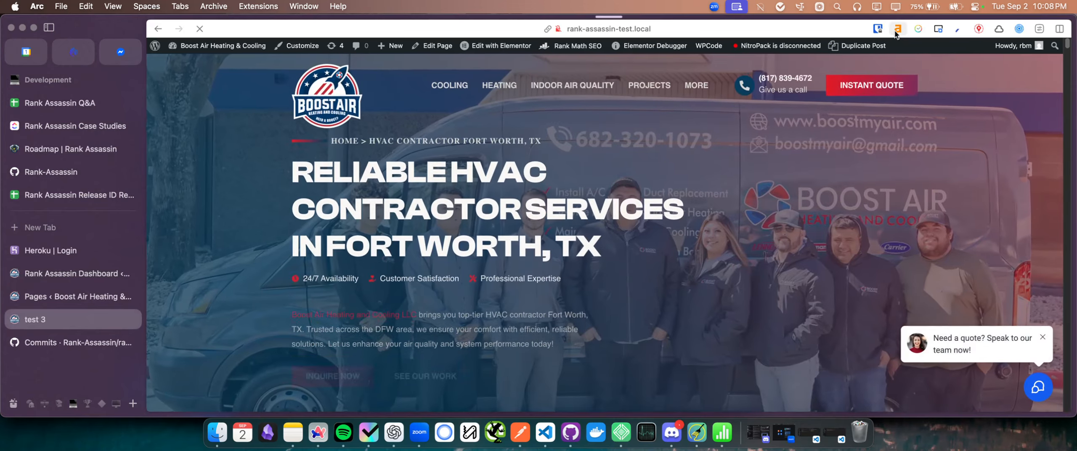
click(897, 29)
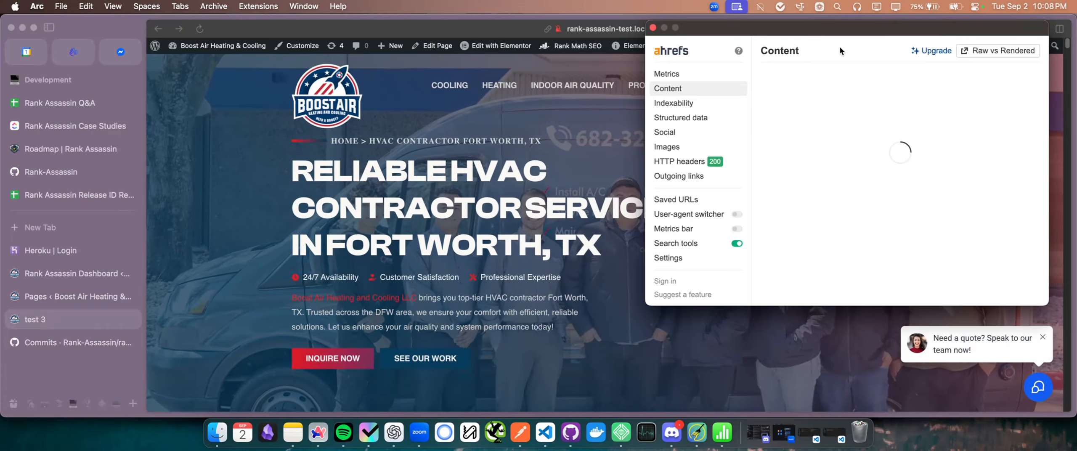
drag(725, 31, 419, 86)
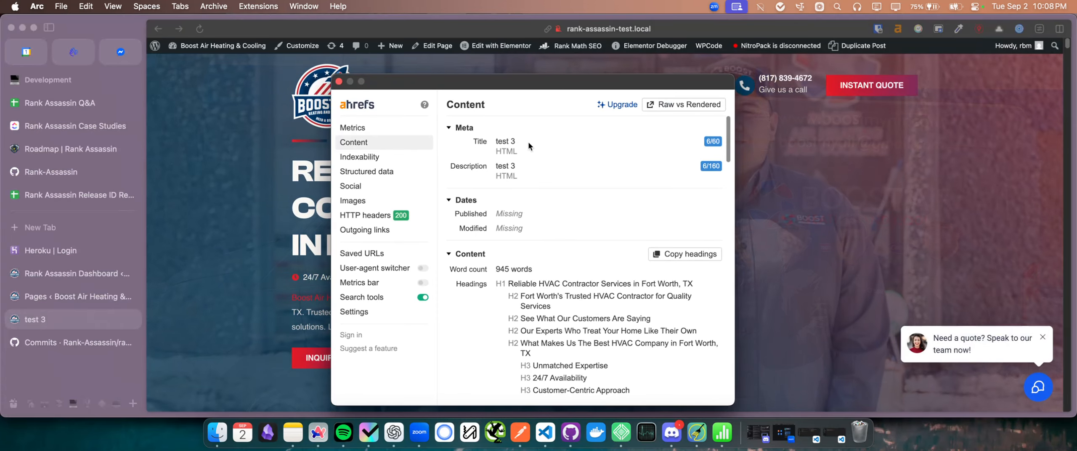
drag(516, 165, 498, 166)
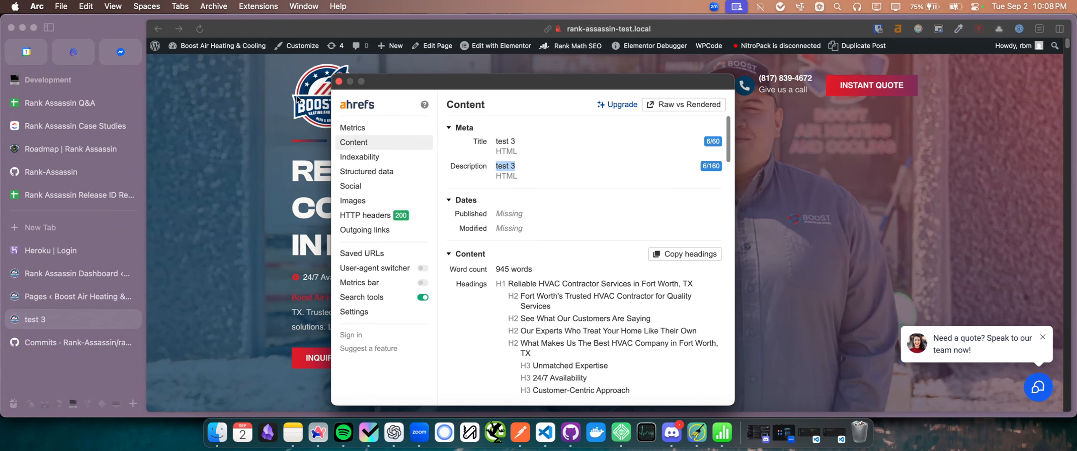
click(339, 81)
key(super+w)
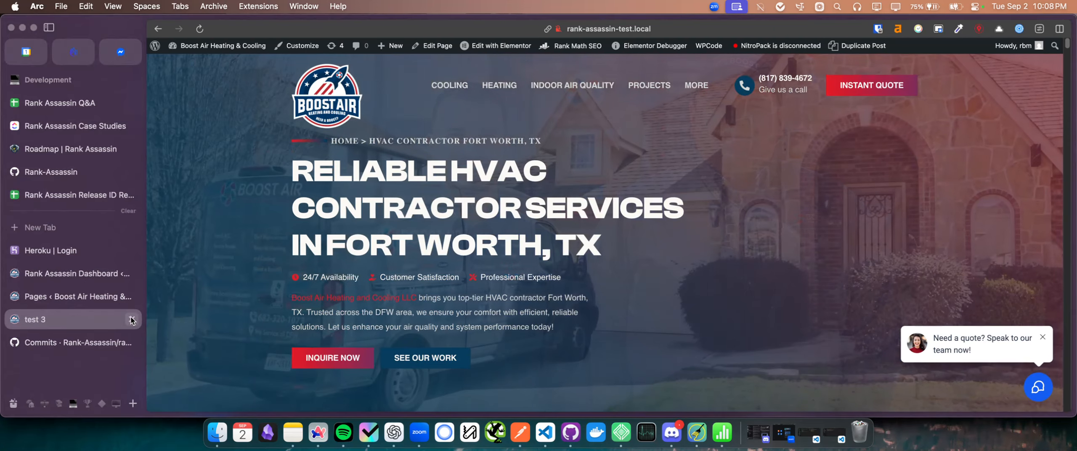
click(122, 273)
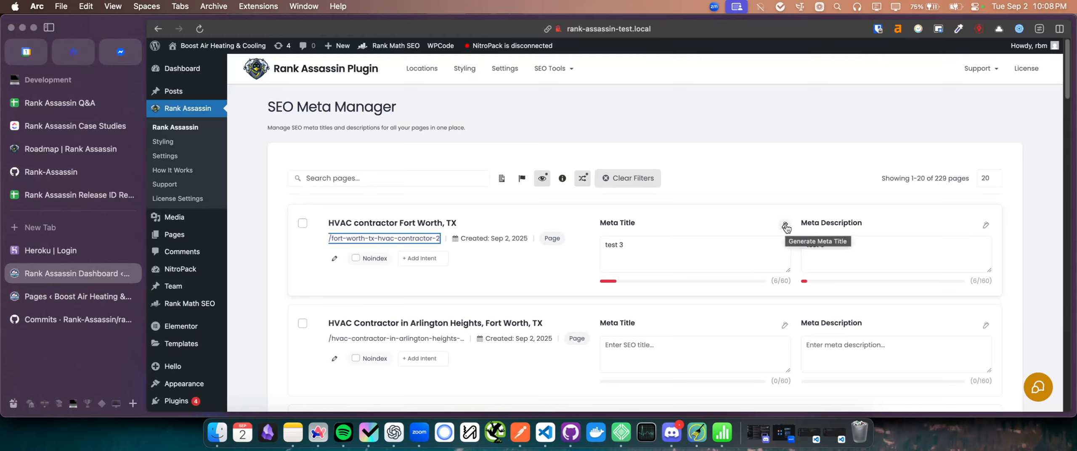
Generate the meta title and the meta description for the "HVAC contractor Fort Worth, TX" page.
click(759, 224)
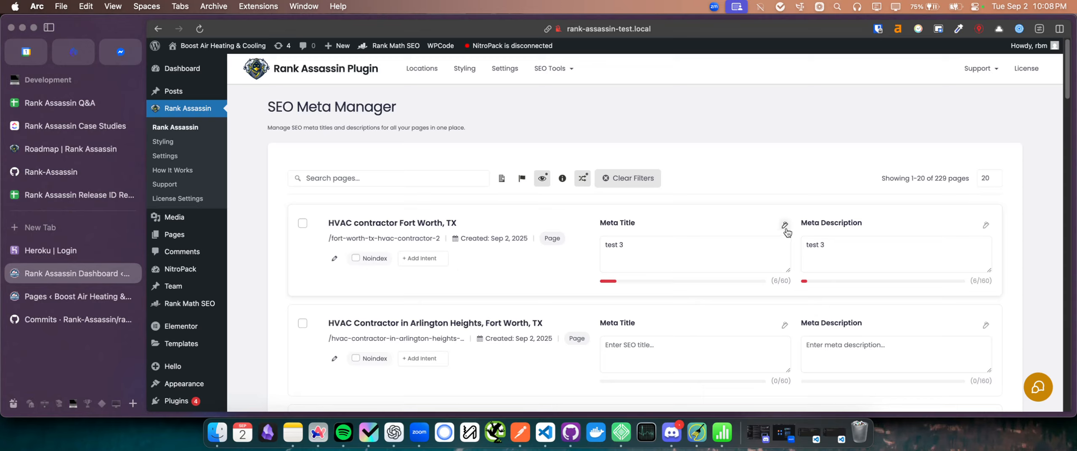
drag(588, 222, 621, 225)
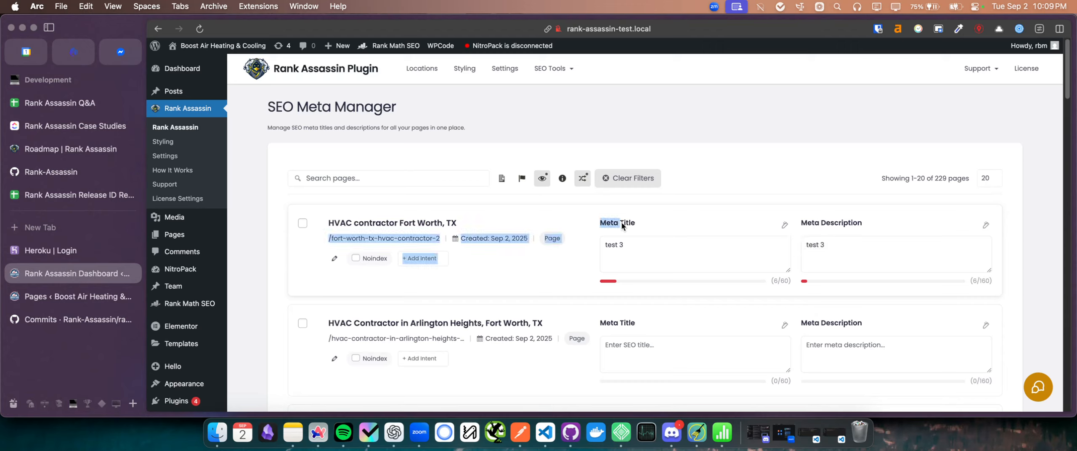
click(729, 217)
click(785, 224)
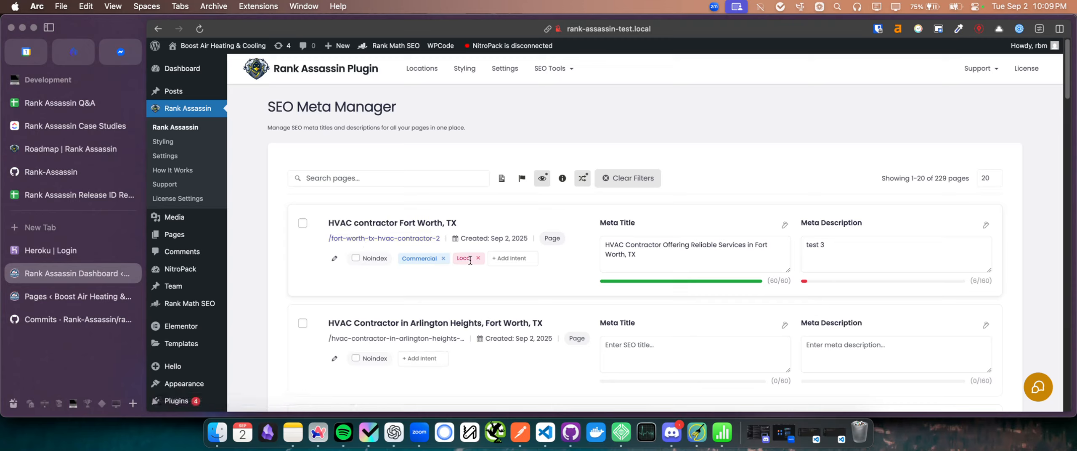
scroll(459, 280, down, 1)
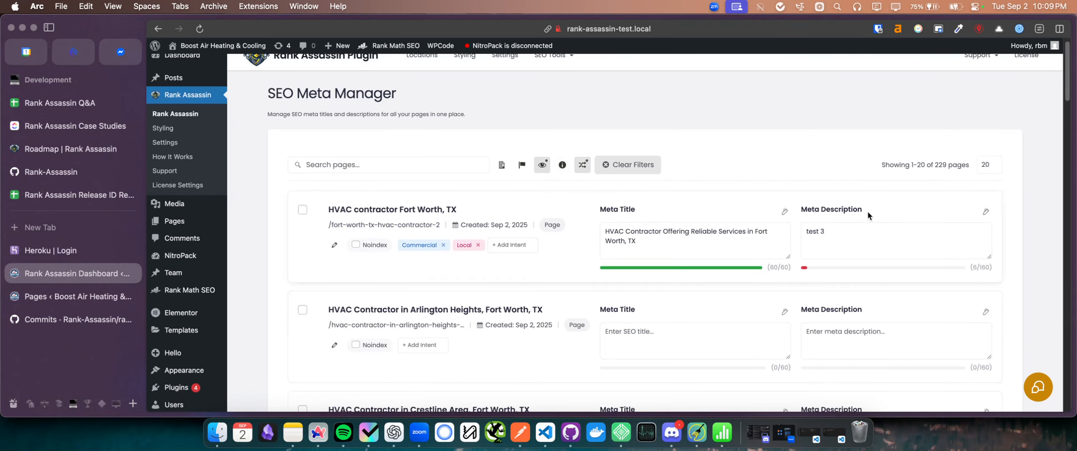
click(986, 213)
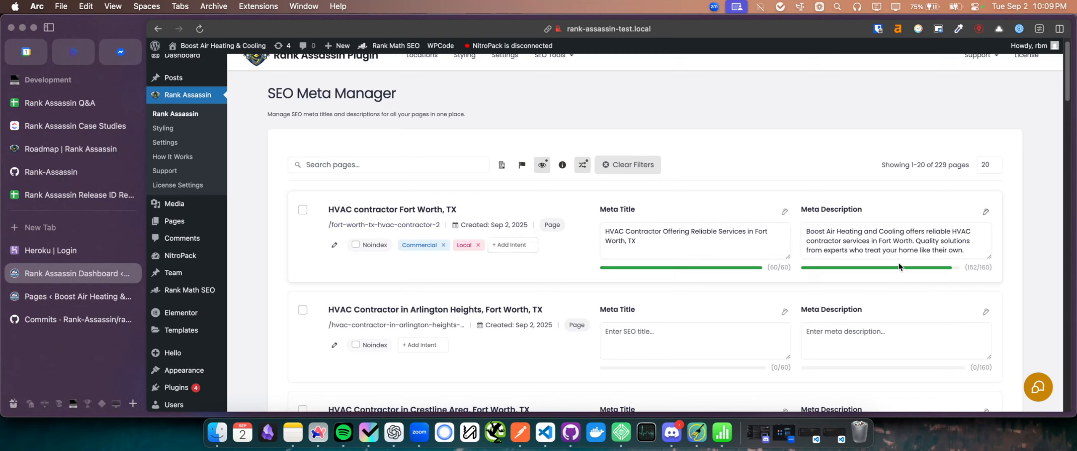
Review the generated meta description and meta title of the Fort Worth page, including their wording and length.
click(949, 249)
click(972, 271)
click(966, 237)
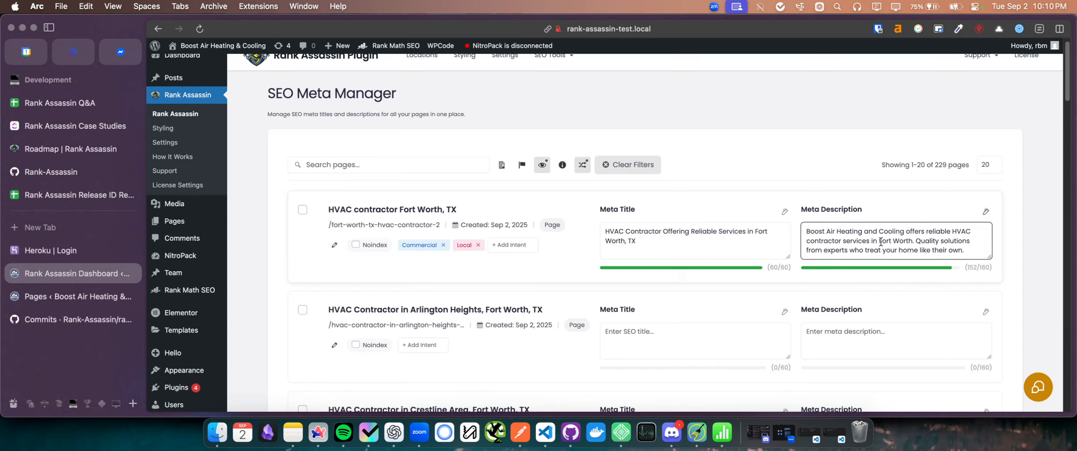
drag(971, 231, 890, 239)
click(888, 240)
click(777, 189)
click(636, 226)
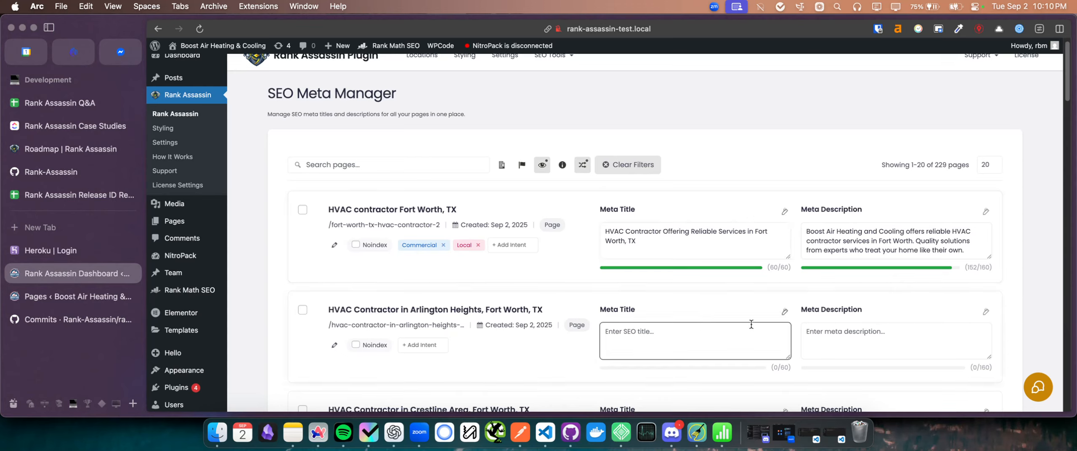
scroll(764, 311, down, 5)
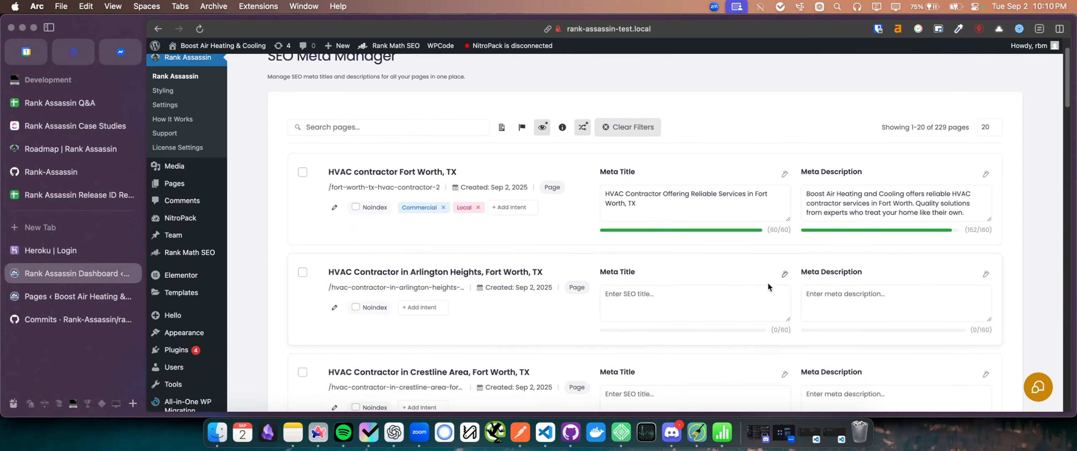
scroll(477, 298, up, 5)
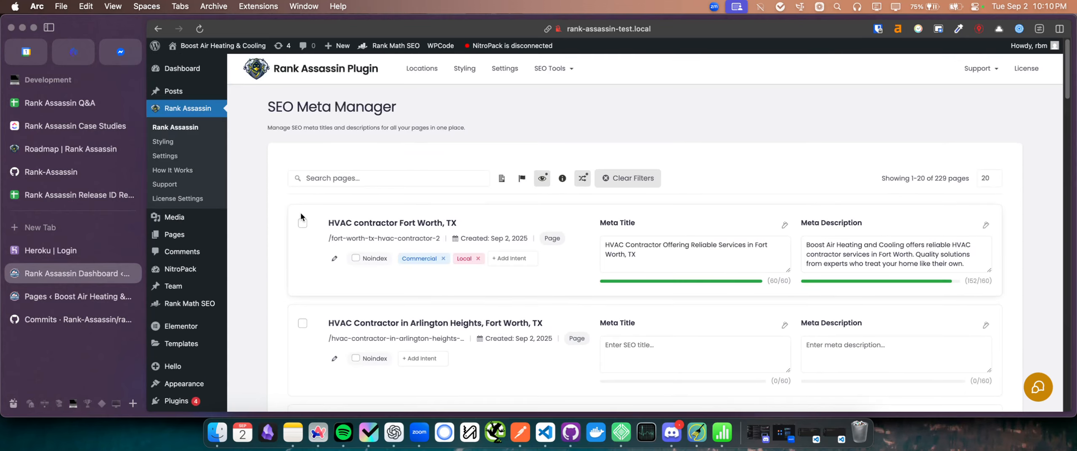
Select the HVAC contractor pages for Fort Worth, Arlington Heights, Crestline Area and El Poly Pyramid for bulk editing.
click(301, 224)
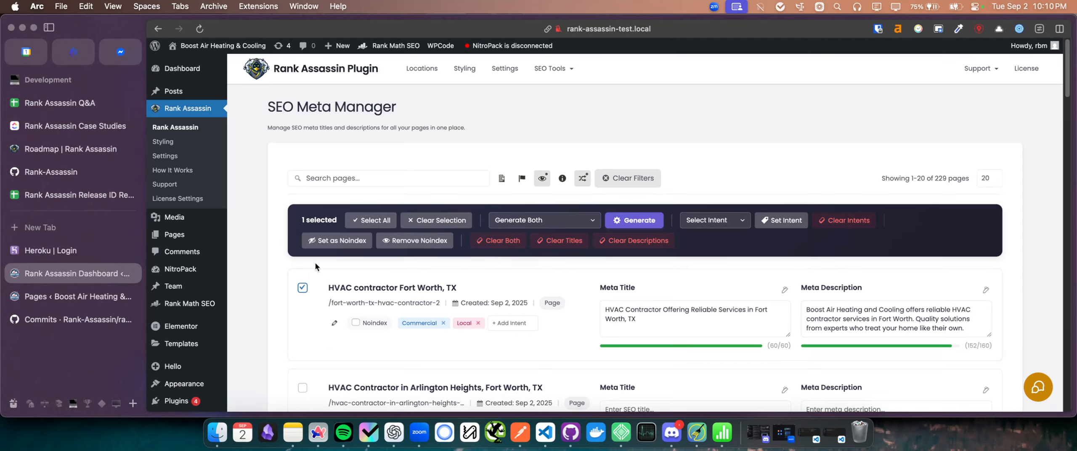
scroll(313, 278, down, 5)
scroll(297, 280, up, 2)
click(302, 256)
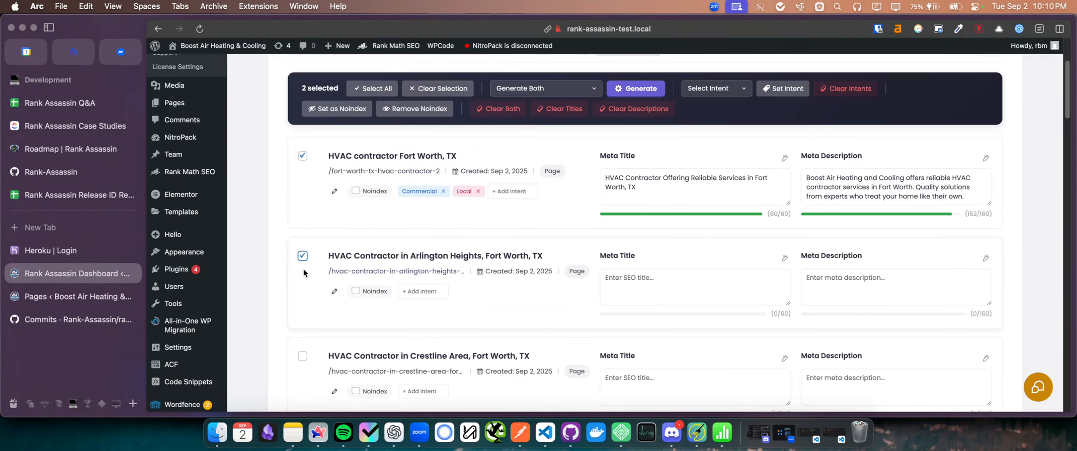
click(302, 356)
scroll(303, 358, down, 2)
click(304, 366)
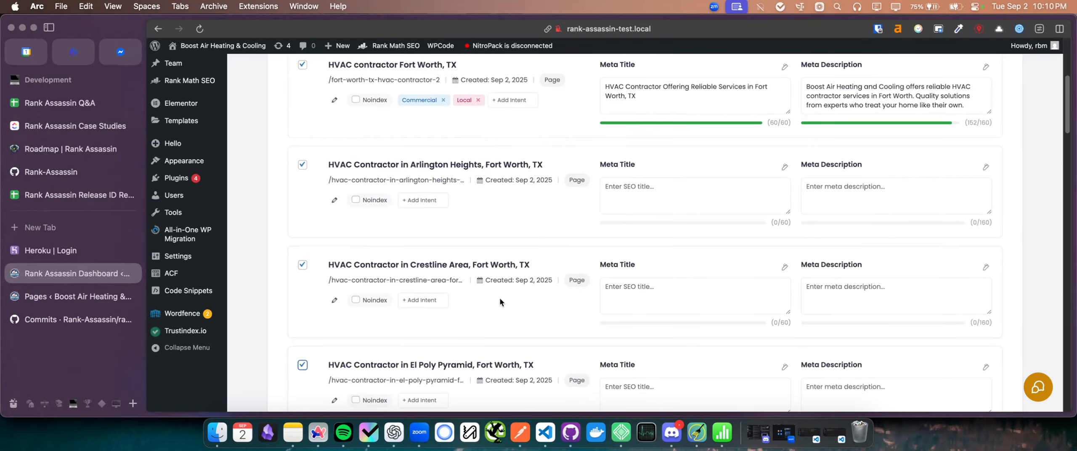
Generate both meta titles and meta descriptions in bulk for the four selected HVAC contractor pages.
scroll(500, 298, up, 5)
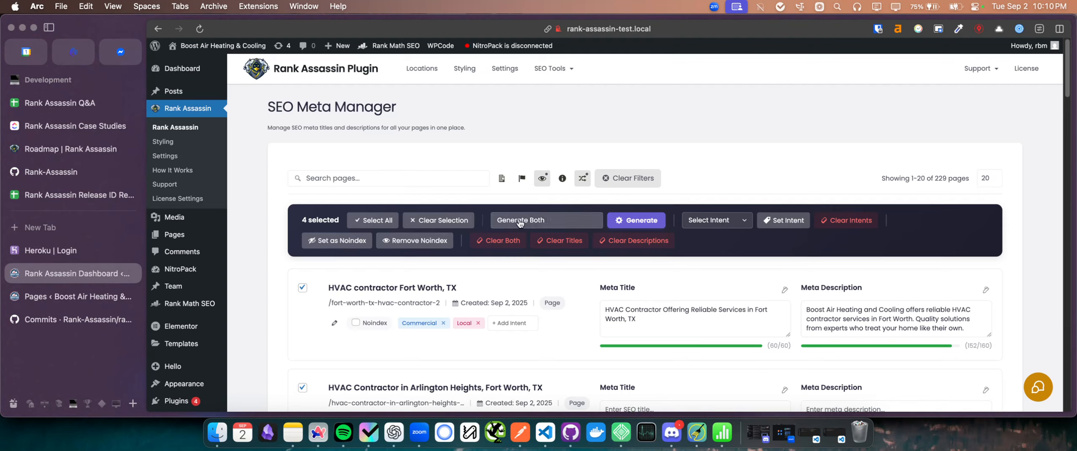
click(577, 220)
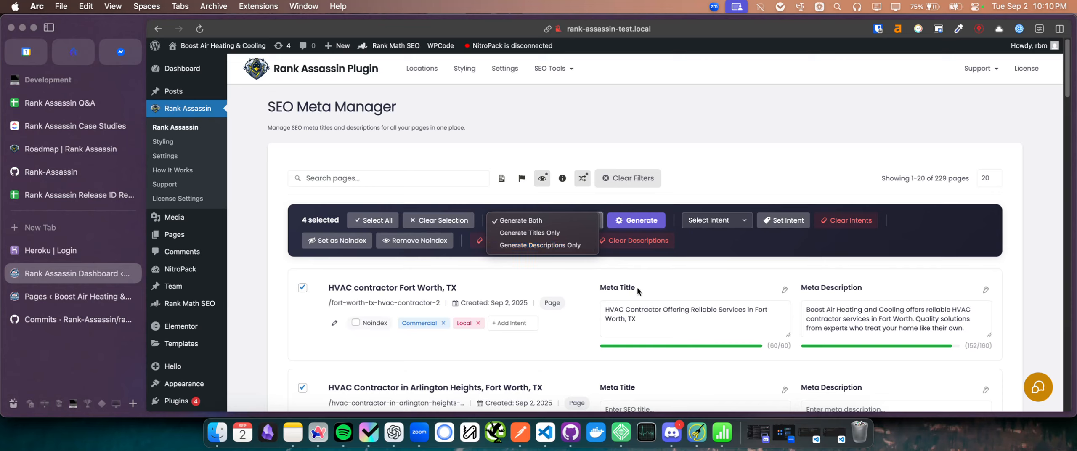
click(698, 237)
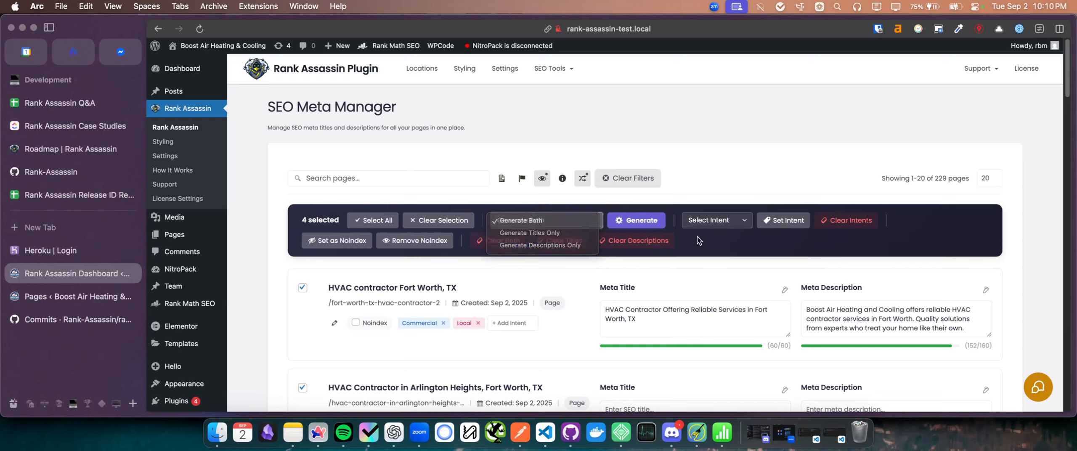
click(629, 220)
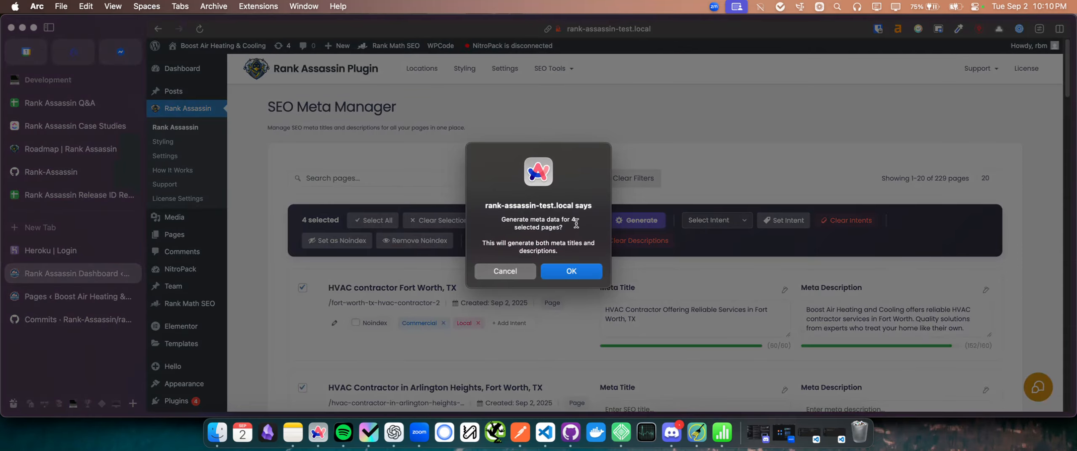
click(566, 271)
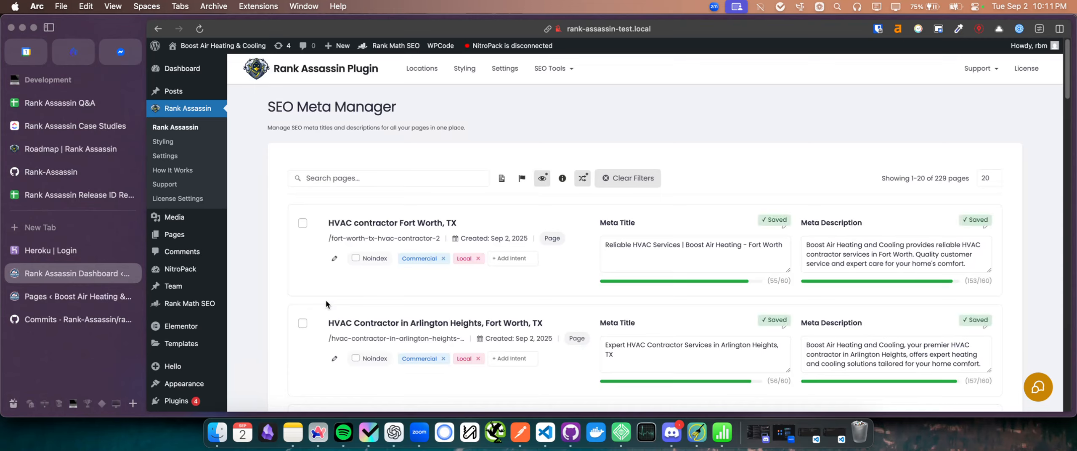
Review the generated meta titles and descriptions of the four HVAC contractor pages, including the Arlington Heights title.
scroll(757, 293, down, 5)
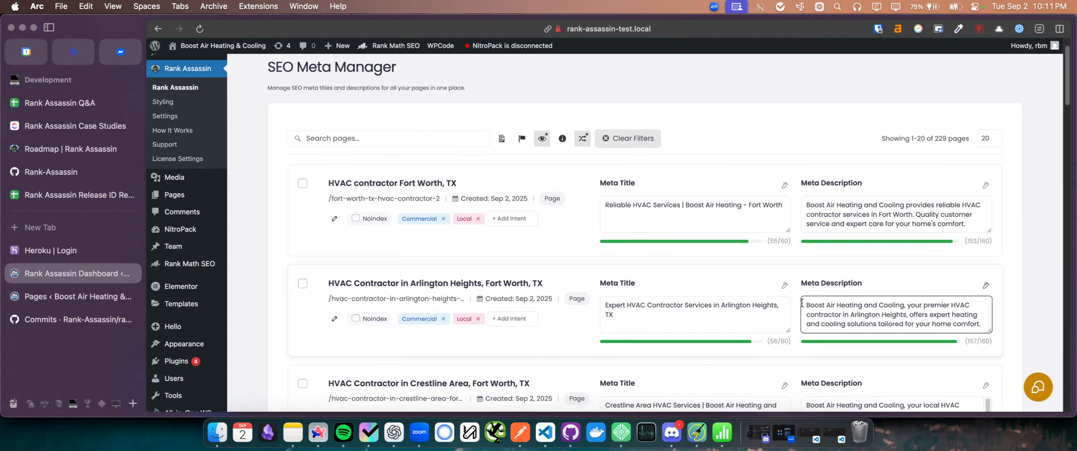
scroll(730, 312, up, 1)
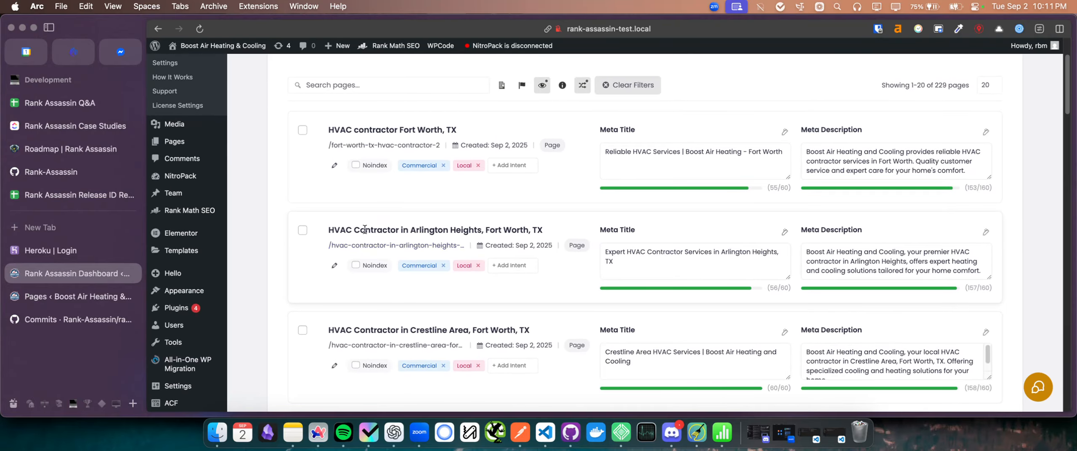
click(612, 258)
key(super+a)
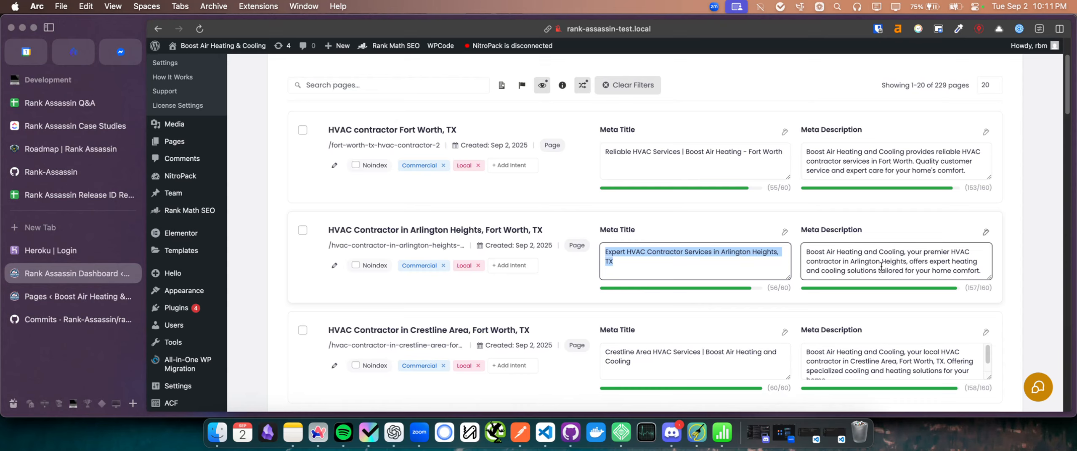
scroll(617, 308, down, 3)
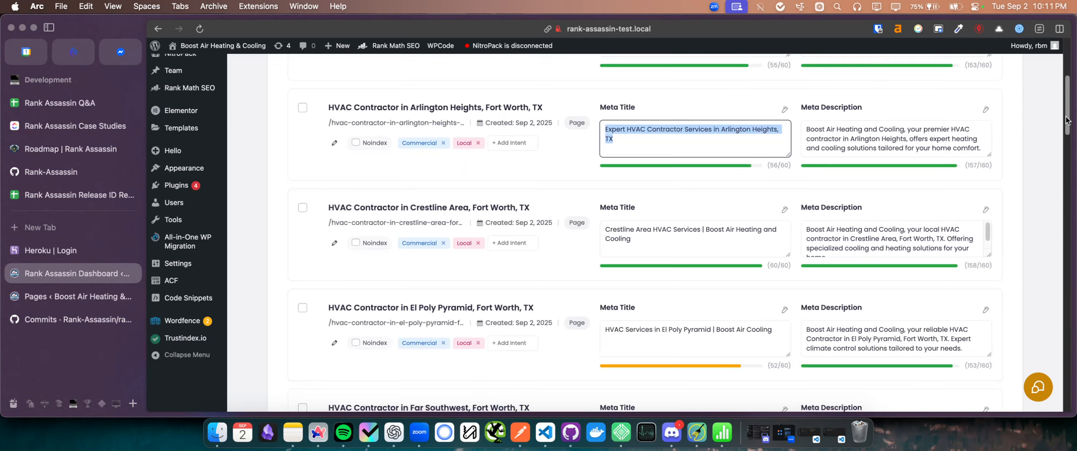
Set the page list to show 100 entries at a time.
drag(1069, 121, 1067, 68)
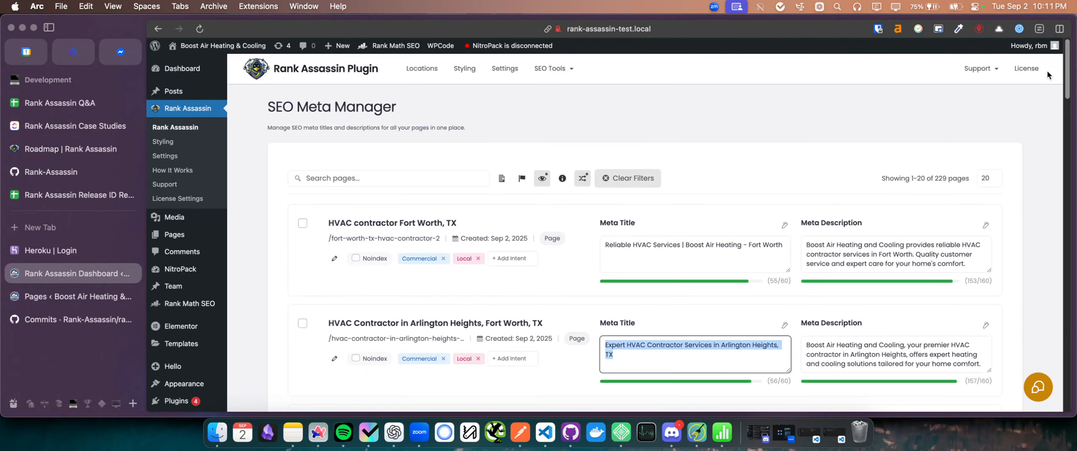
click(990, 178)
click(990, 216)
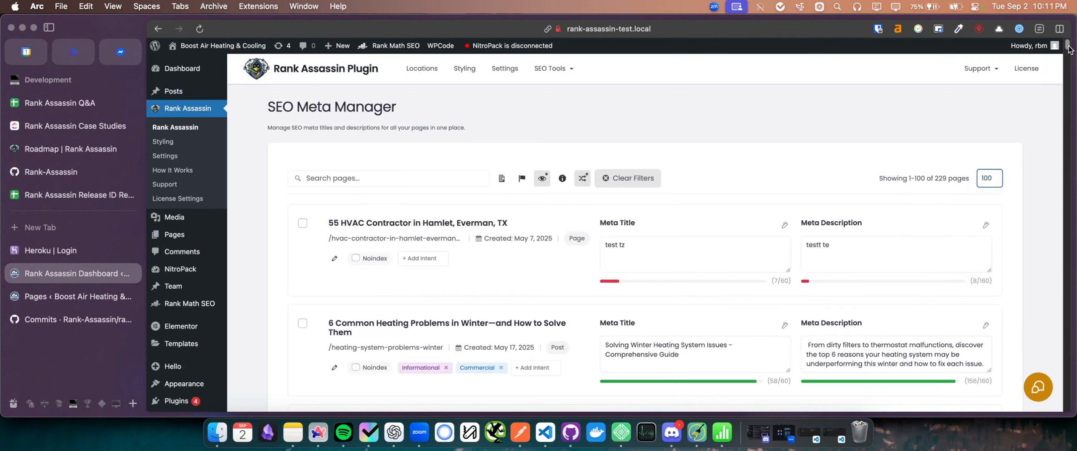
Generate both the meta title and meta description for the "Best Air Purifiers for Texas Allergies (And How to Choose One)" post.
mouse_move(1069, 46)
mouse_down()
mouse_move(1069, 60)
mouse_move(1068, 51)
mouse_up()
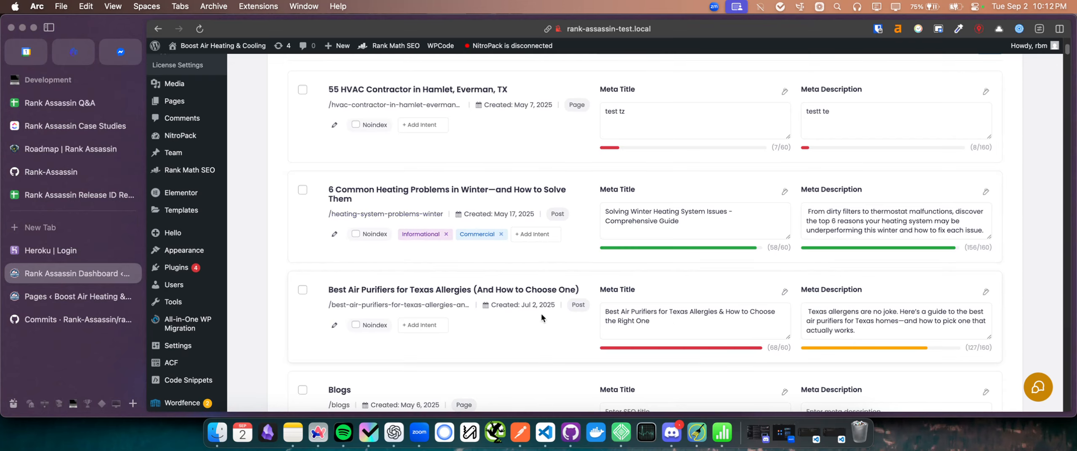
scroll(723, 318, down, 2)
click(724, 284)
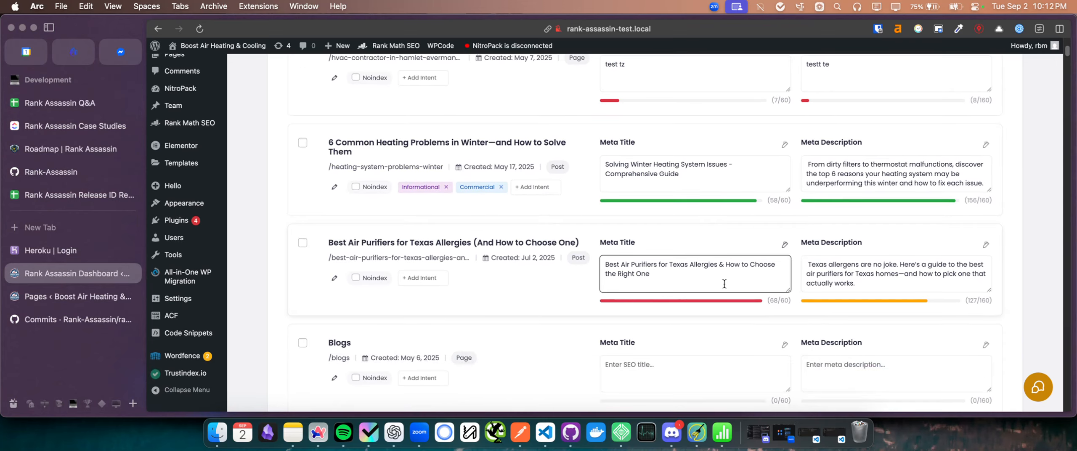
scroll(670, 285, down, 1)
click(481, 268)
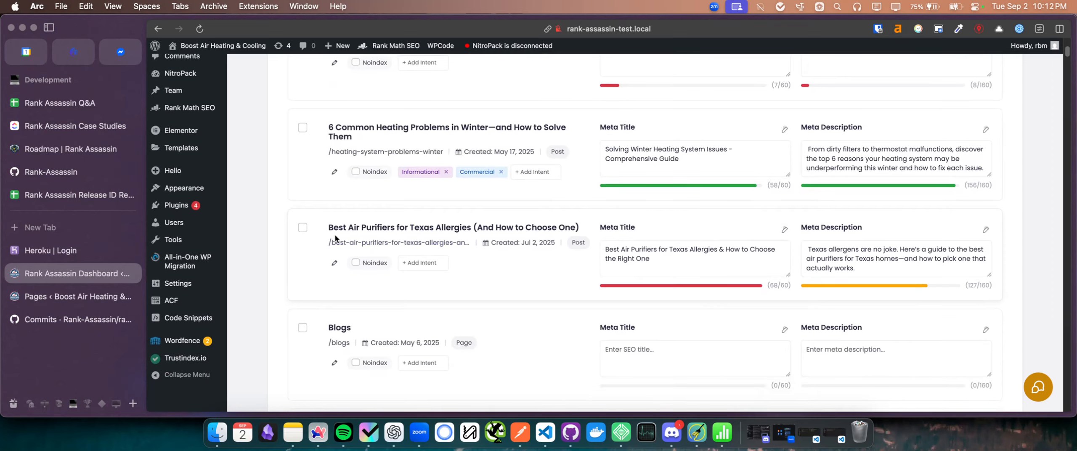
click(302, 227)
scroll(421, 236, up, 4)
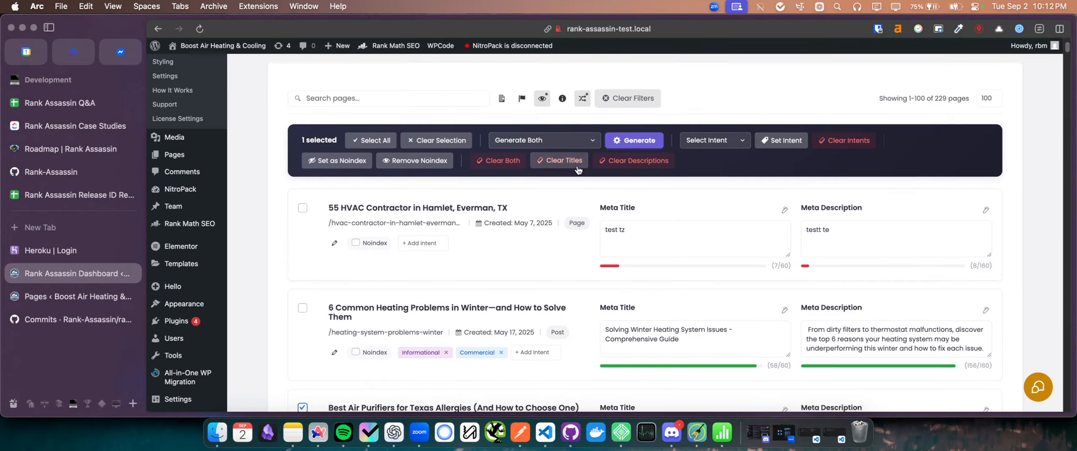
scroll(545, 108, down, 3)
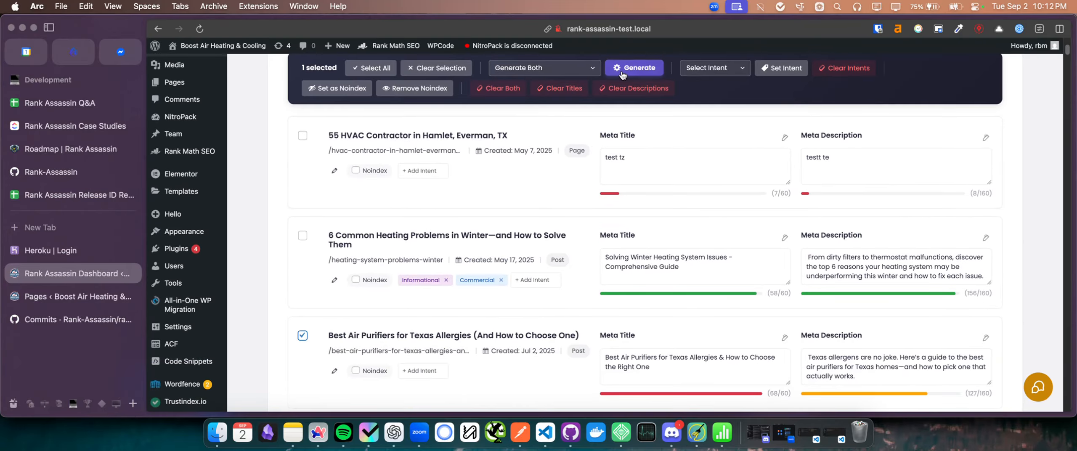
click(638, 69)
click(575, 274)
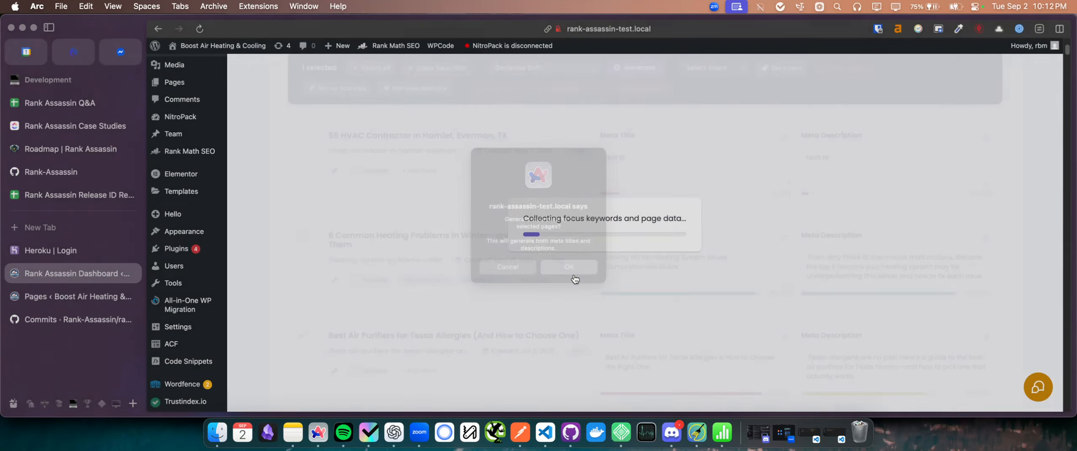
Compare the air purifiers post's name with its generated meta title, intents and description, enlarging the description box to read it fully.
scroll(564, 273, down, 3)
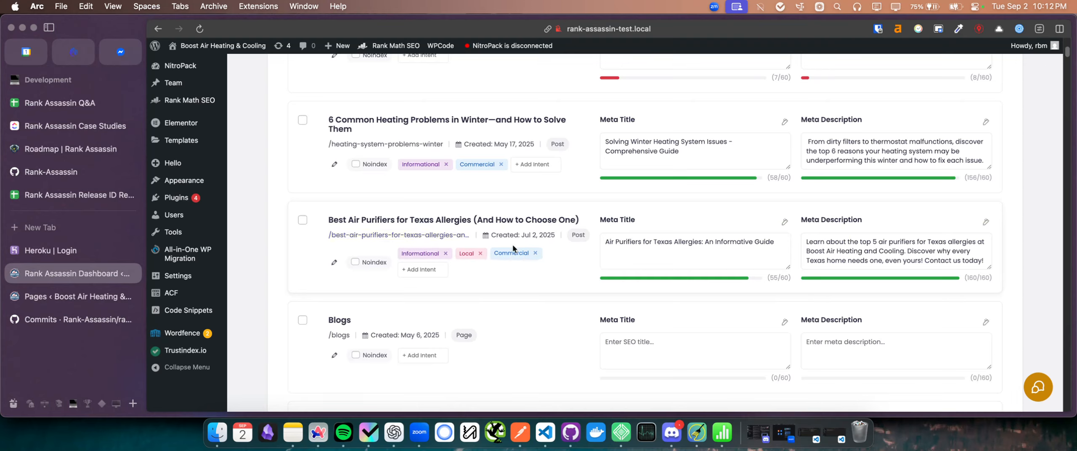
drag(328, 220, 392, 222)
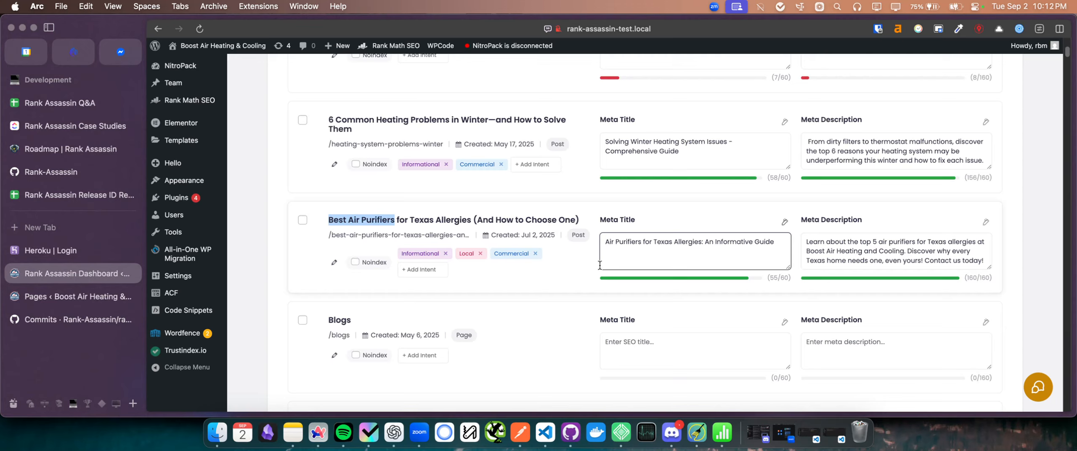
double_click(331, 219)
drag(331, 218, 379, 219)
click(354, 221)
double_click(355, 220)
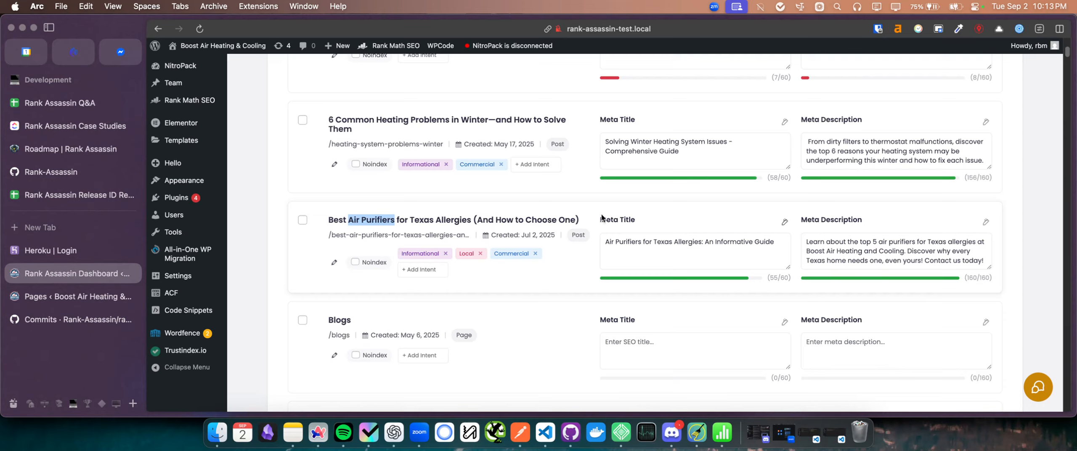
click(770, 280)
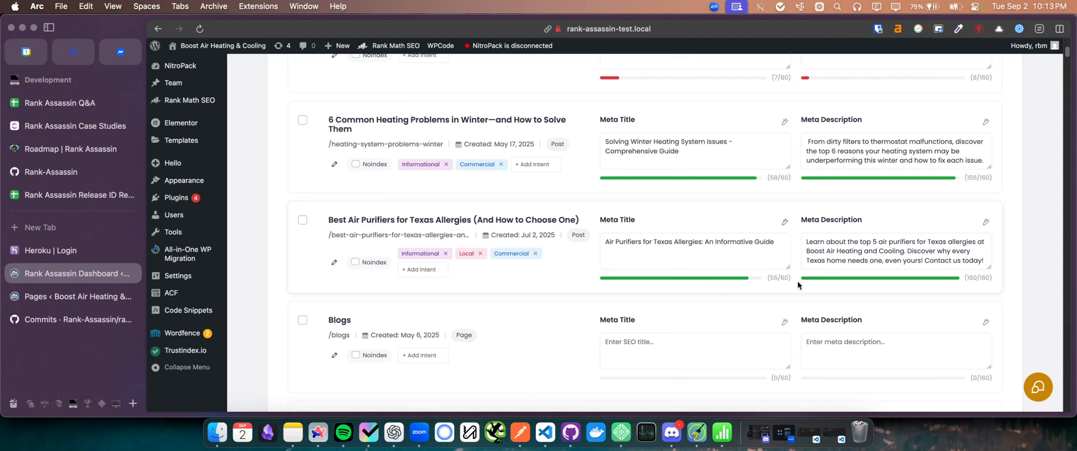
drag(990, 268, 990, 277)
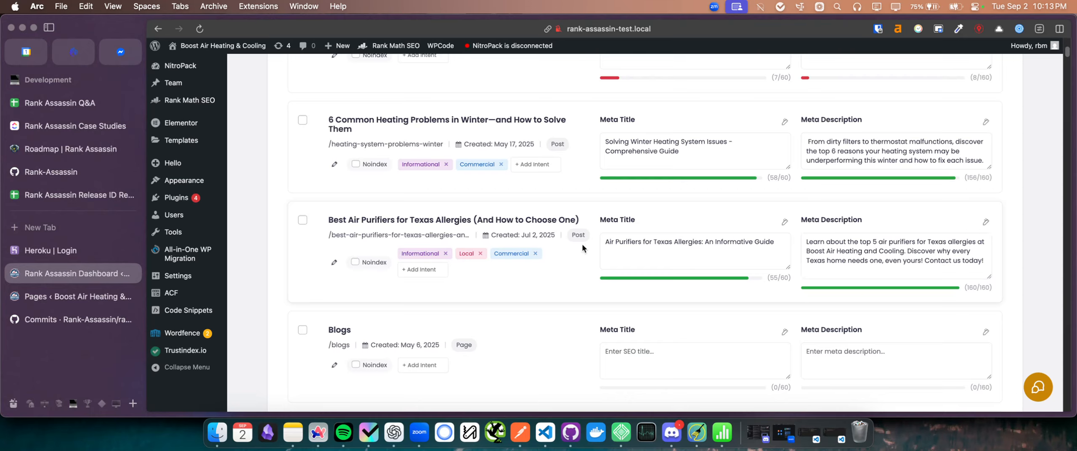
Open the live air purifiers article, skim its headings and content, close it and return to the SEO Meta Manager.
click(411, 236)
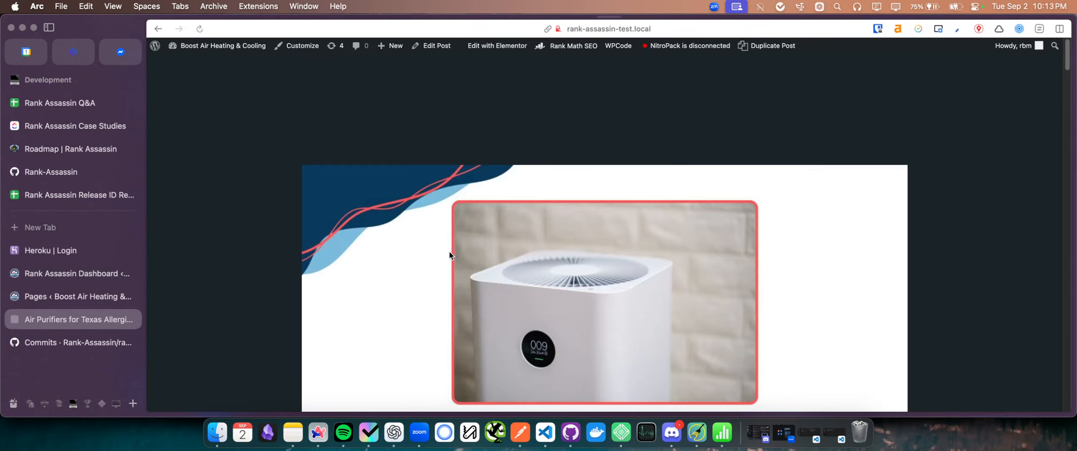
scroll(413, 295, down, 10)
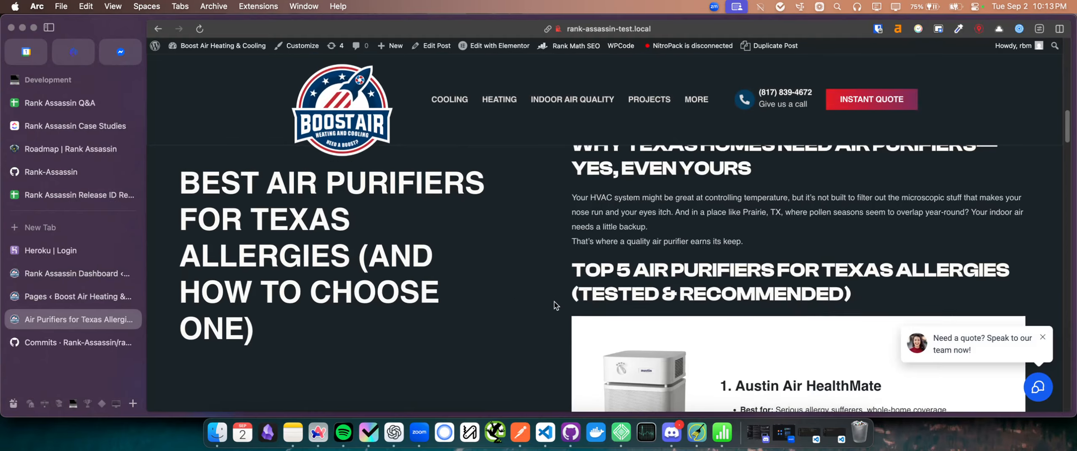
scroll(555, 304, down, 5)
click(92, 303)
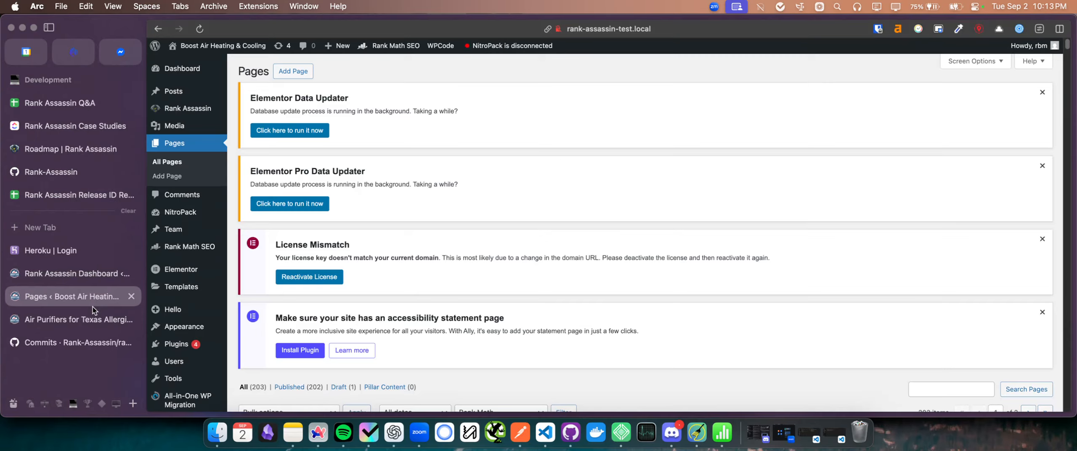
click(95, 312)
key(super+w)
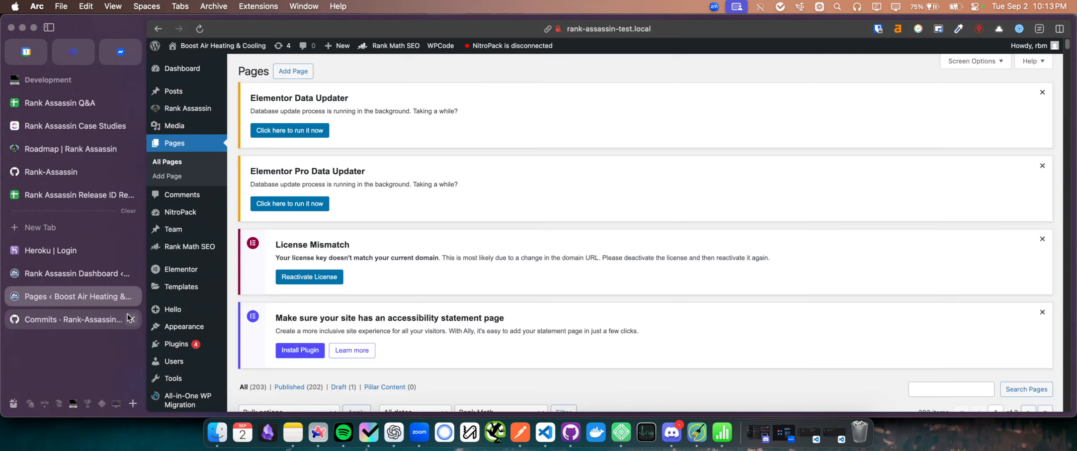
click(98, 279)
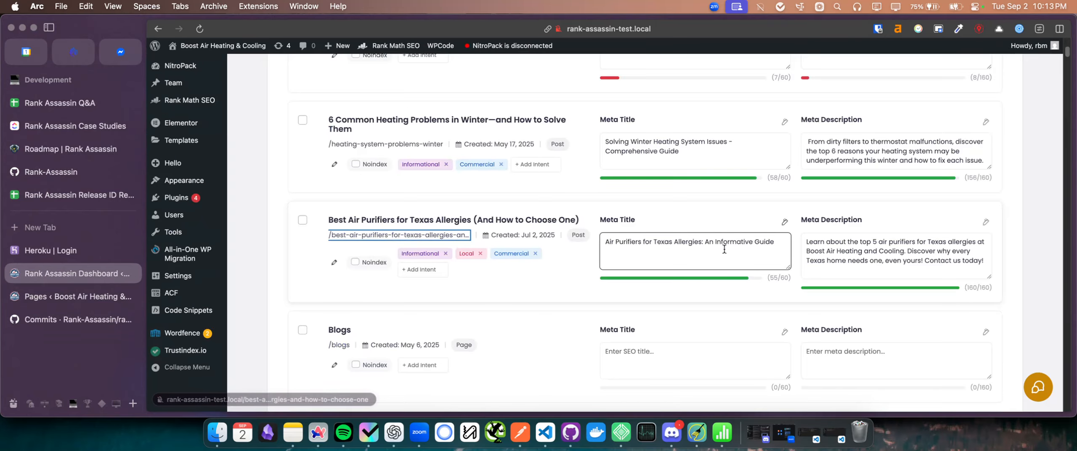
Reopen the live air purifiers article, check its meta title and descriptions in the Ahrefs content report, and return to the SEO Meta Manager.
click(434, 236)
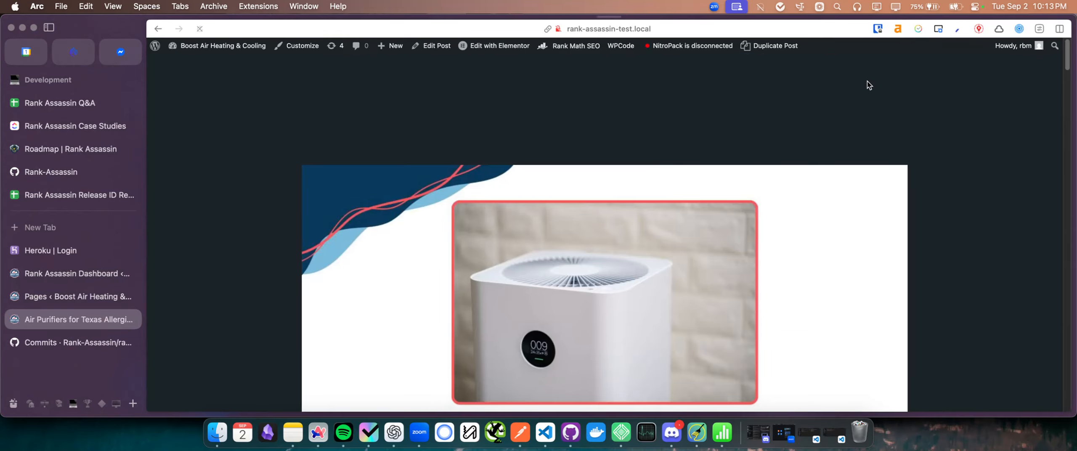
click(896, 31)
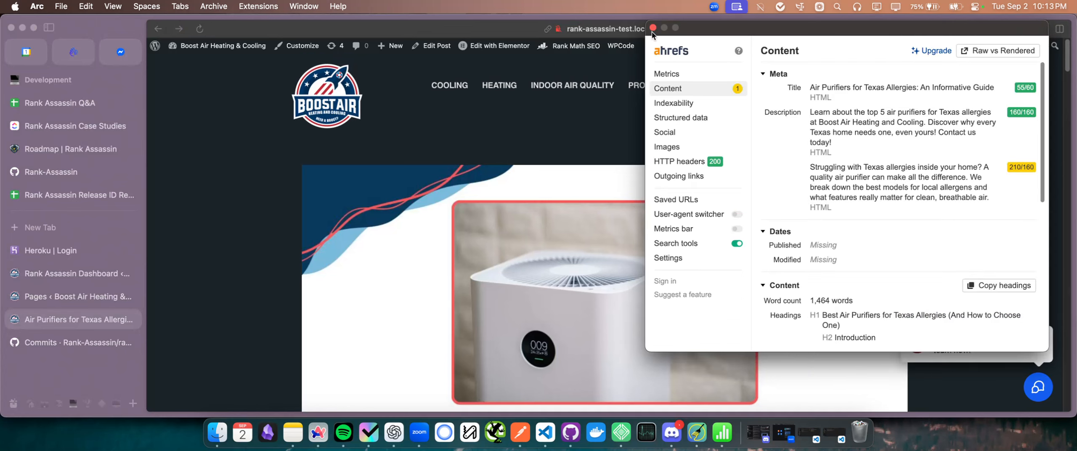
drag(653, 33, 499, 77)
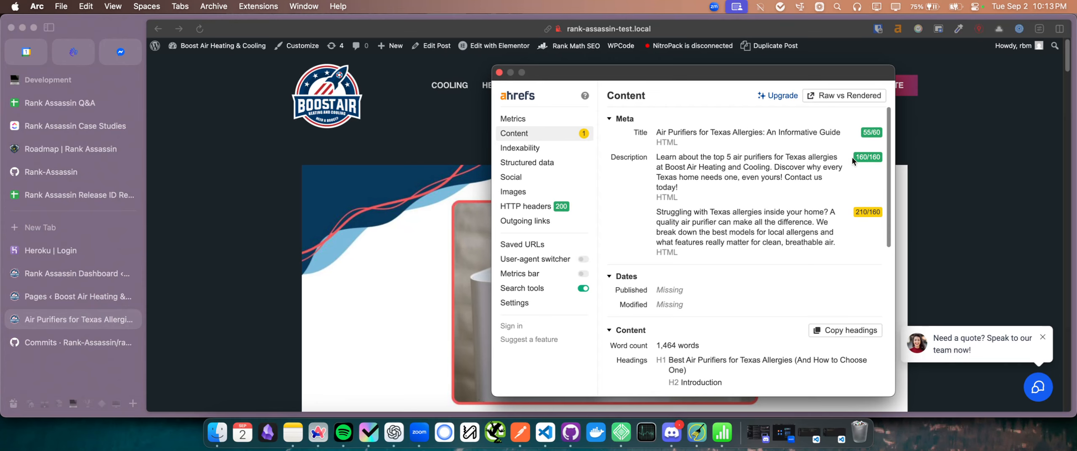
click(499, 72)
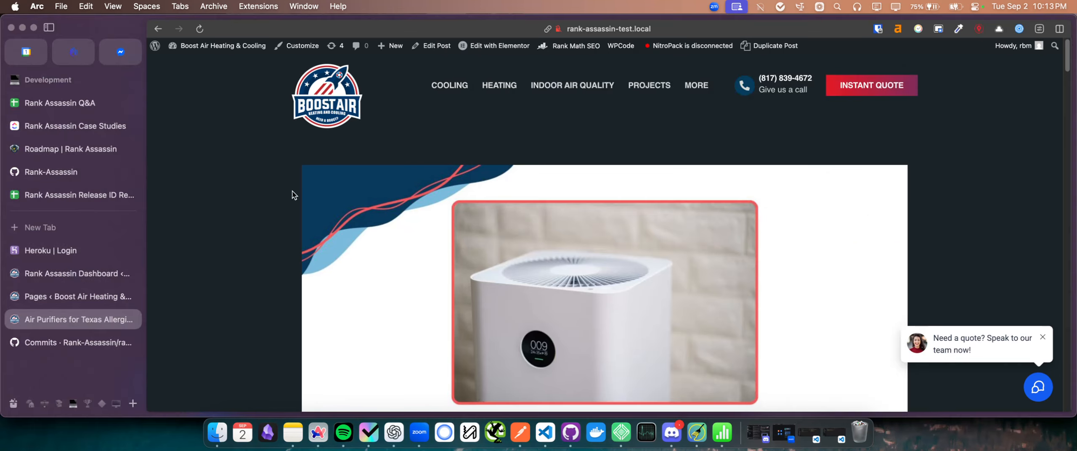
click(73, 295)
click(69, 314)
click(71, 274)
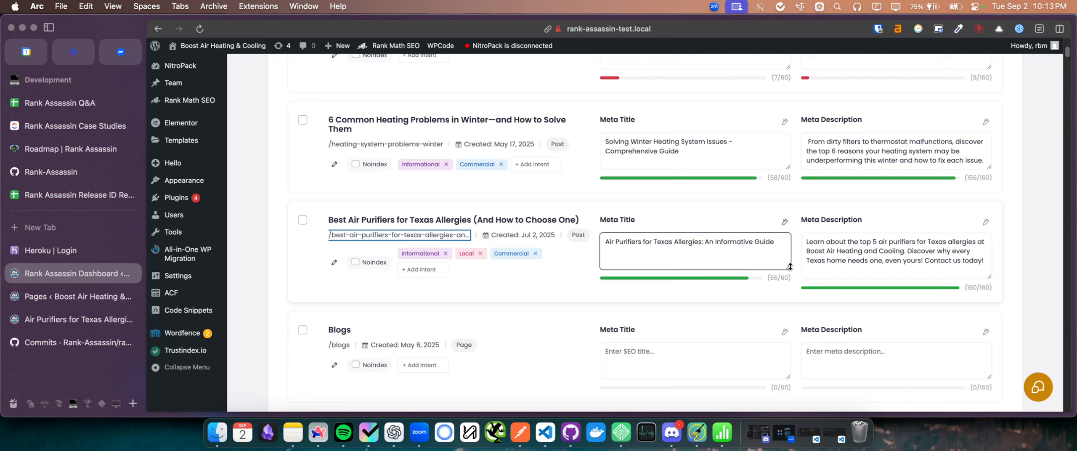
Slightly enlarge the meta title box of the "Best Air Purifiers for Texas Allergies (And How to Choose One)" post.
drag(790, 266, 789, 275)
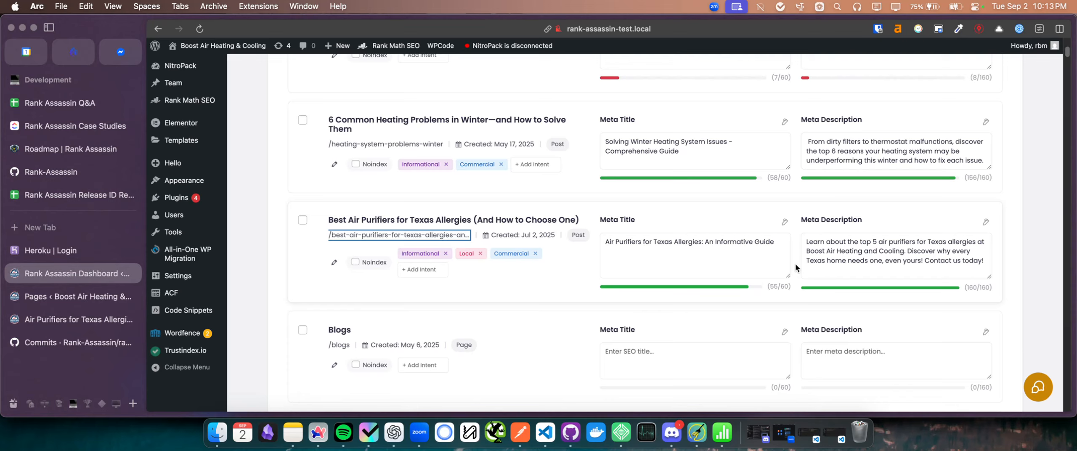
click(788, 263)
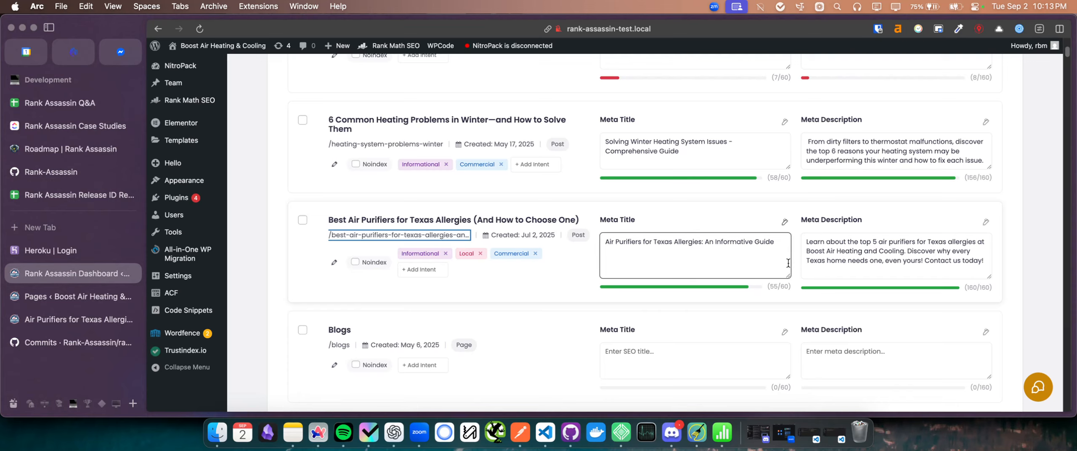
scroll(717, 221, up, 5)
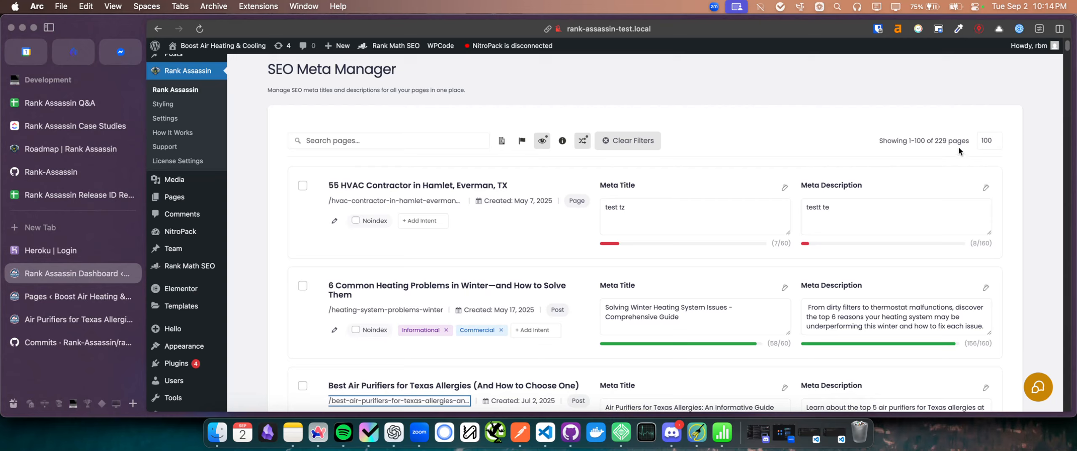
Review the content type options, filter the list to Draft status and look through the draft entries.
click(974, 143)
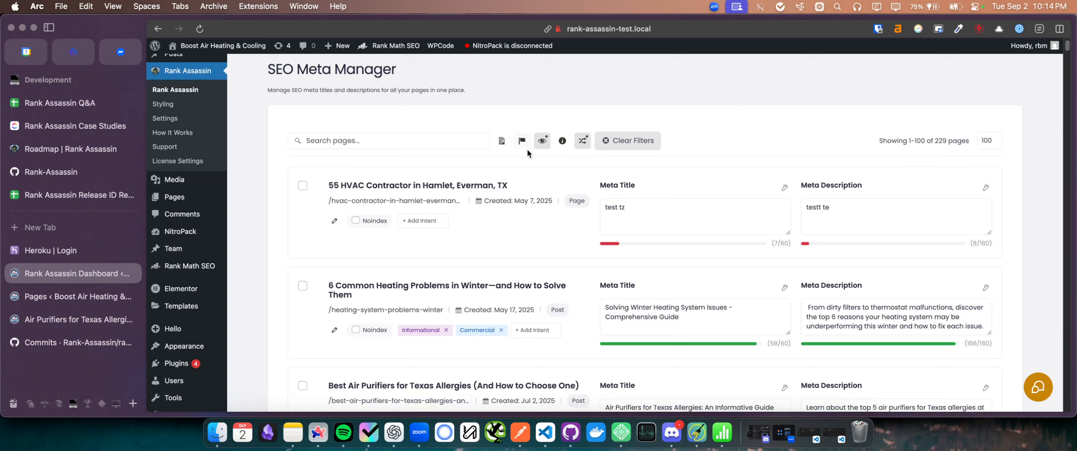
click(501, 143)
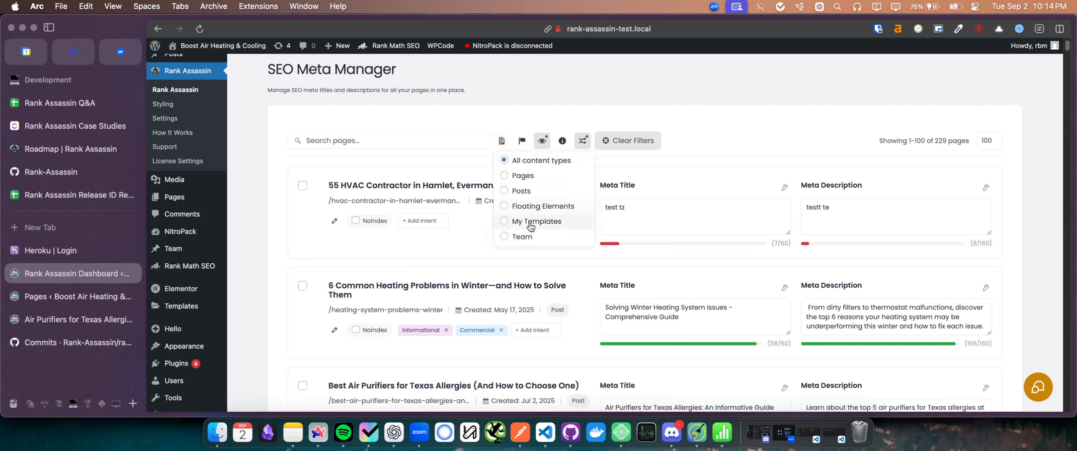
click(518, 143)
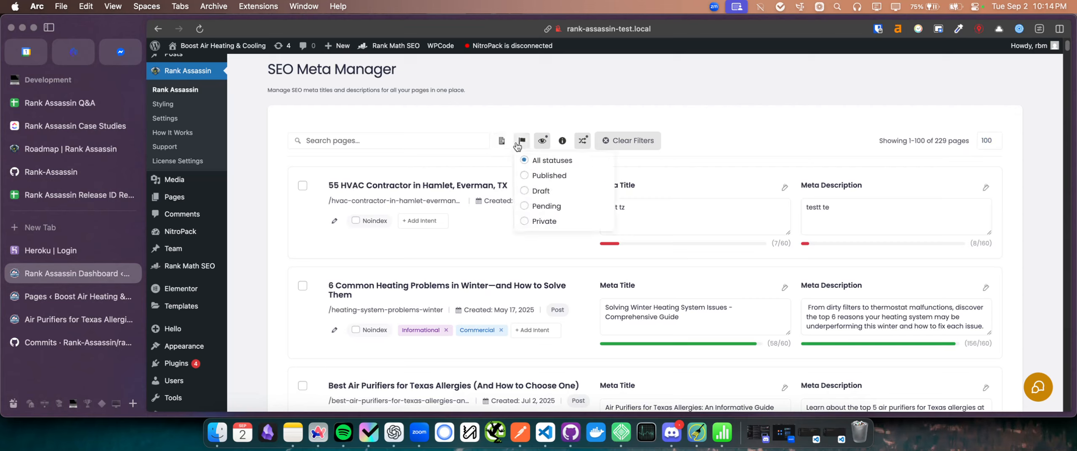
click(535, 191)
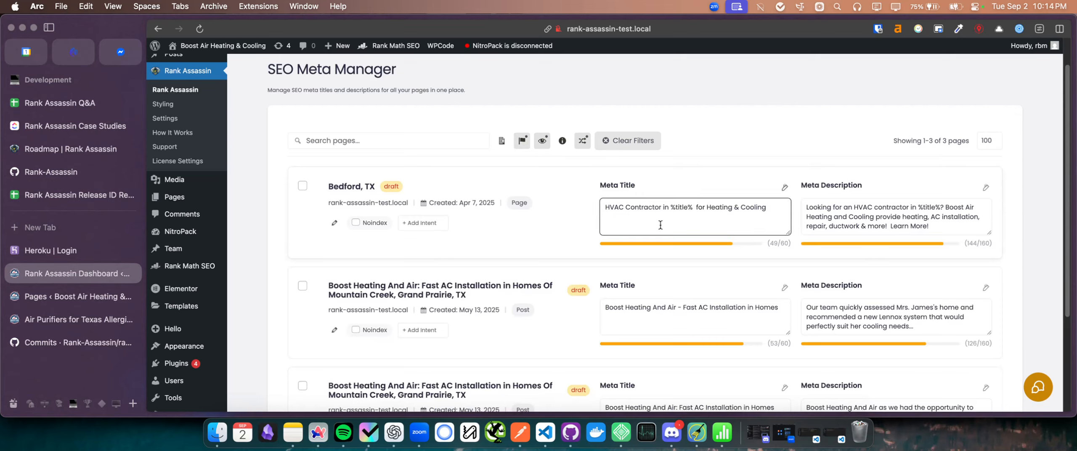
scroll(581, 247, down, 3)
scroll(615, 301, up, 4)
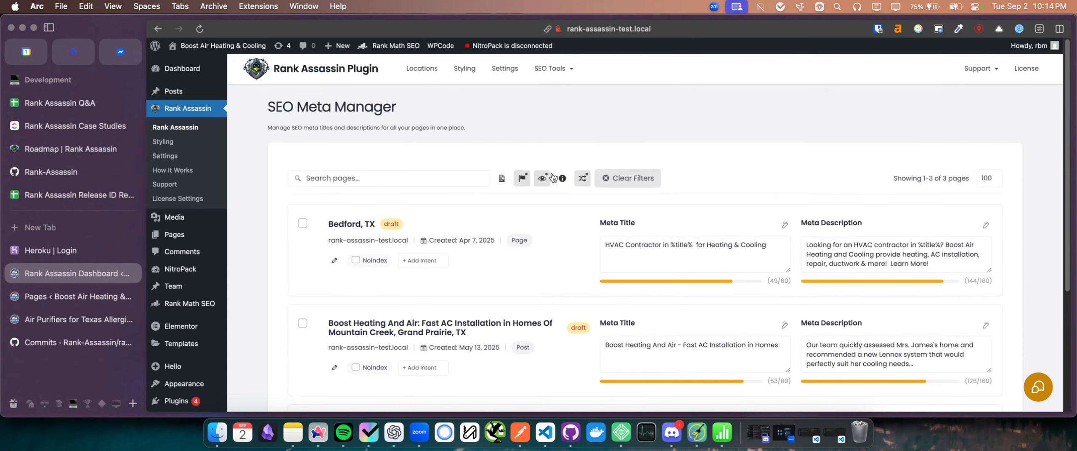
Clear all filters and review the indexing, missing-meta and sort order options.
click(543, 178)
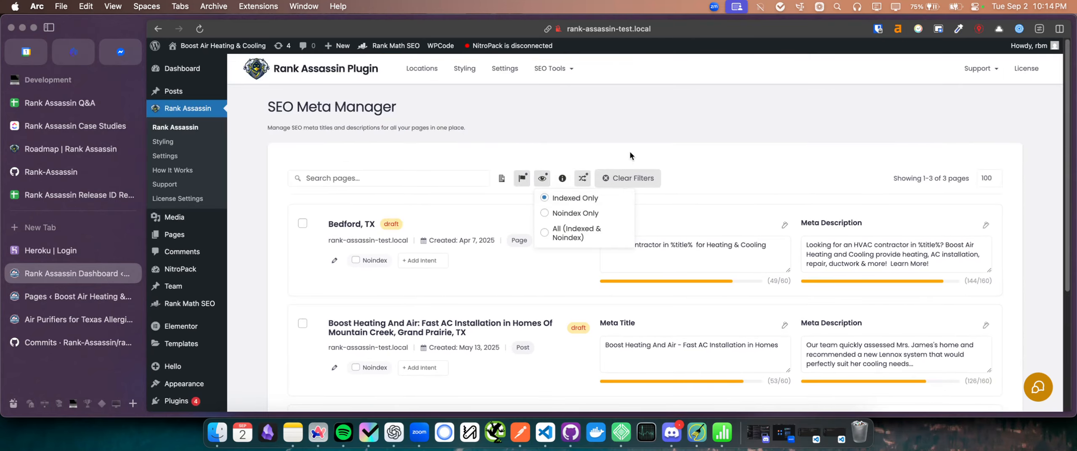
click(626, 181)
click(560, 179)
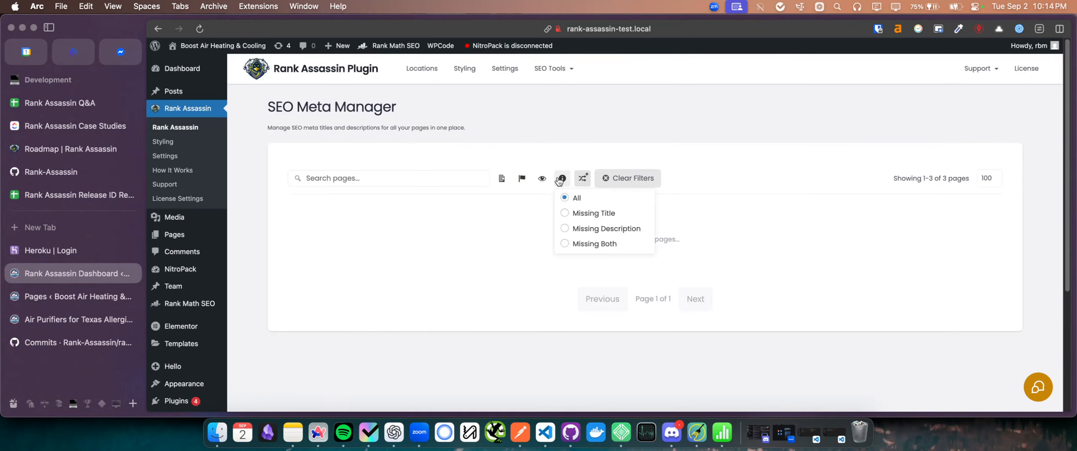
click(584, 180)
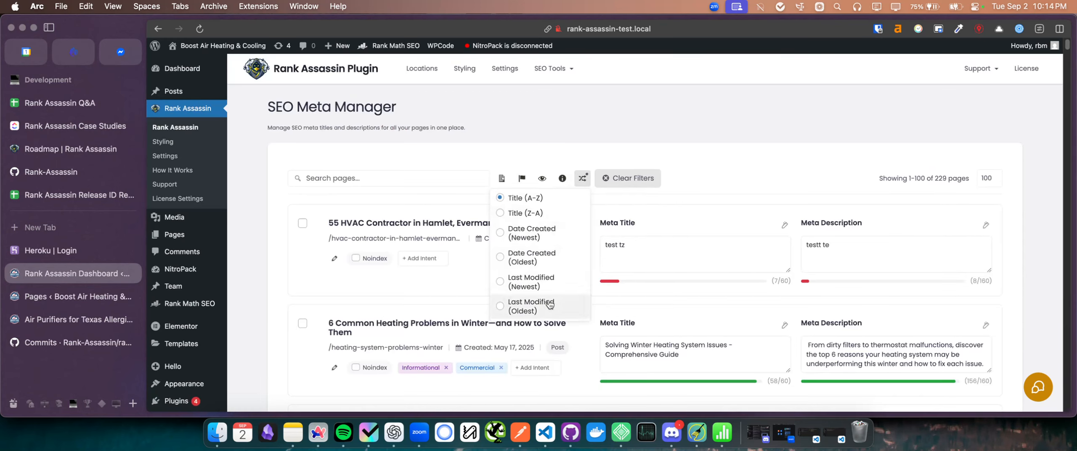
click(541, 164)
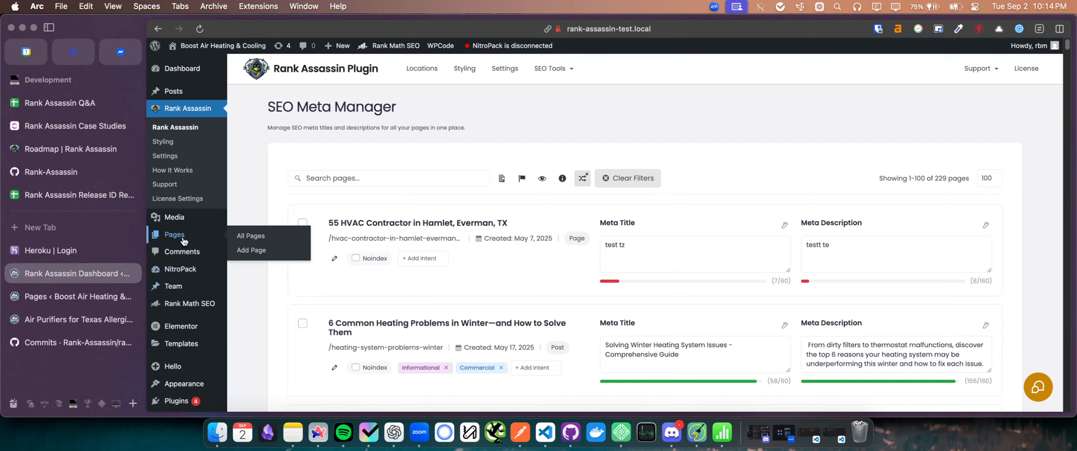
Set the "55 HVAC Contractor in Hamlet, Everman, TX" page to Noindex and open its live page.
click(375, 260)
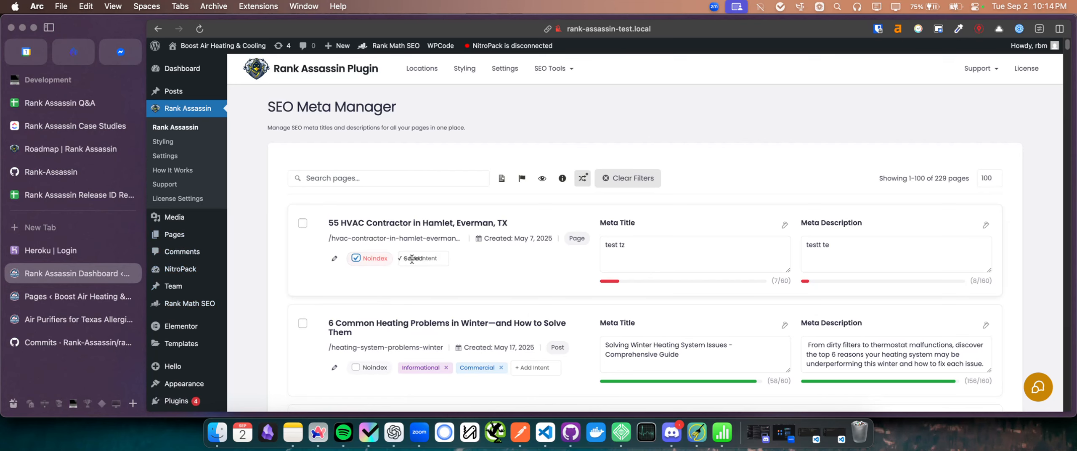
click(374, 242)
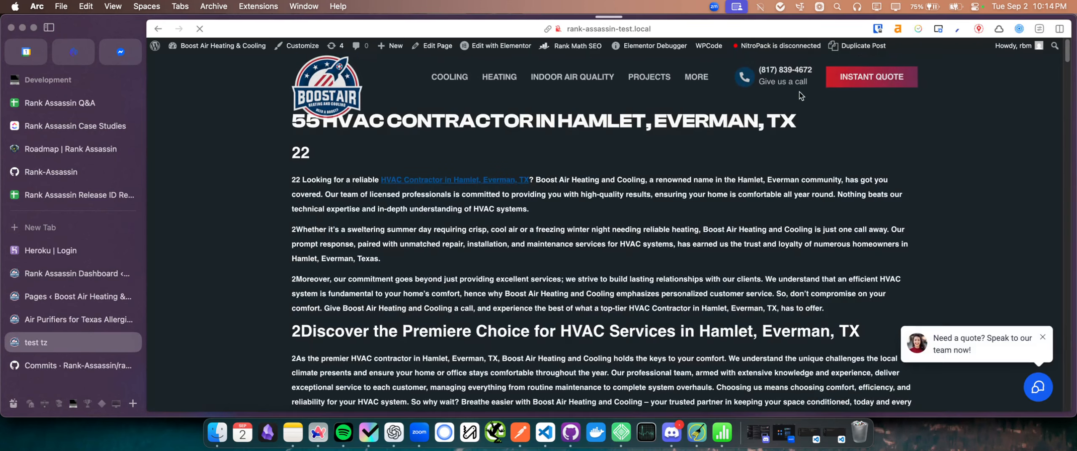
Check the live HVAC contractor page's robots meta tag in the Ahrefs Indexability report and close the report.
click(899, 30)
drag(766, 30, 588, 33)
click(520, 120)
click(515, 111)
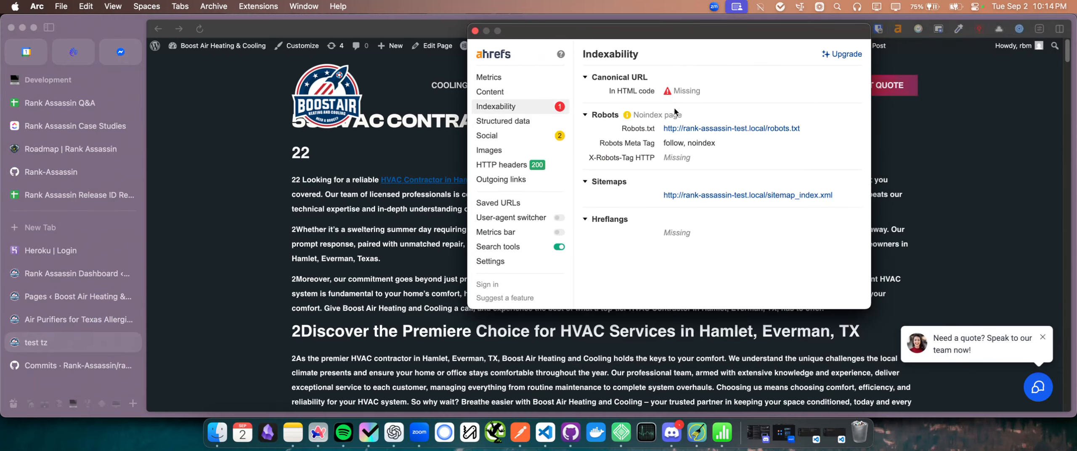
drag(682, 145, 729, 149)
click(475, 31)
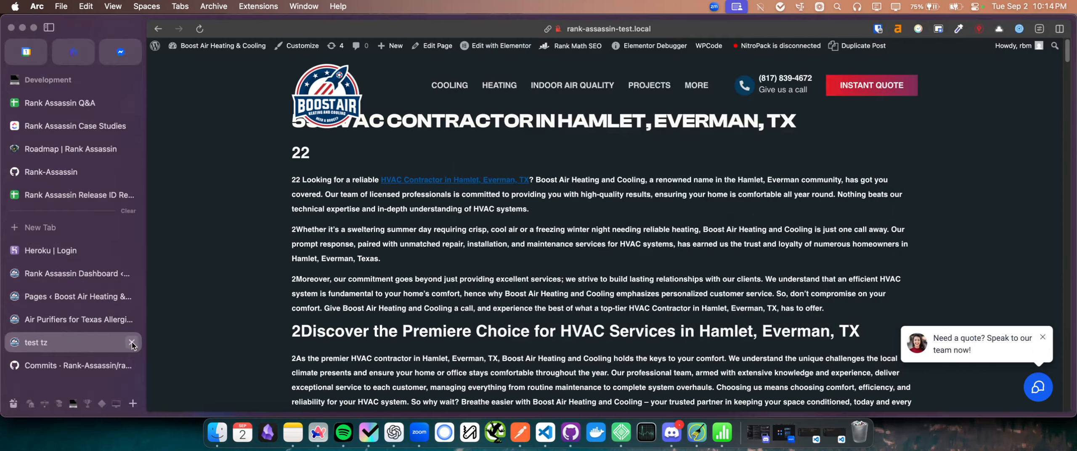
Close the live HVAC contractor and air purifiers pages and return to the SEO Meta Manager.
click(132, 342)
click(131, 320)
click(83, 274)
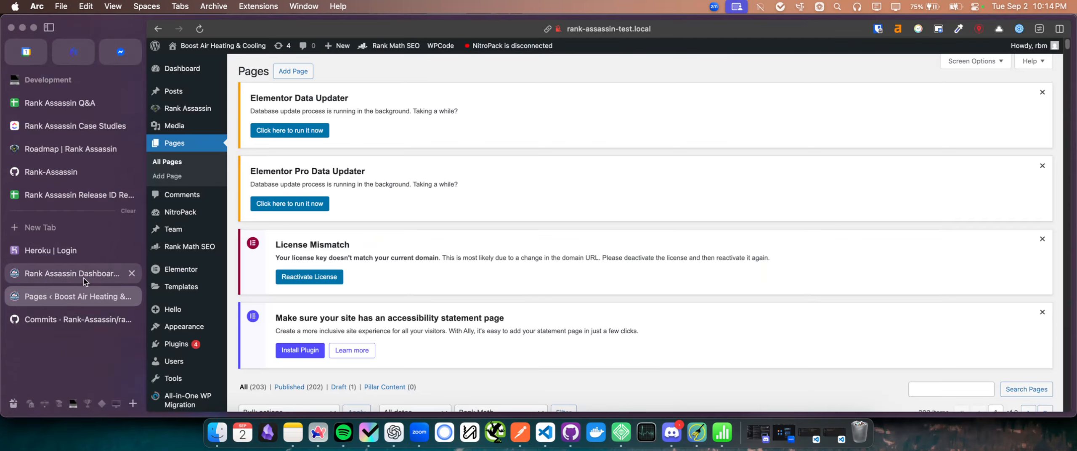
Set the first four listed entries, from the 55 HVAC Contractor page through Blogs, to noindex in bulk.
click(302, 223)
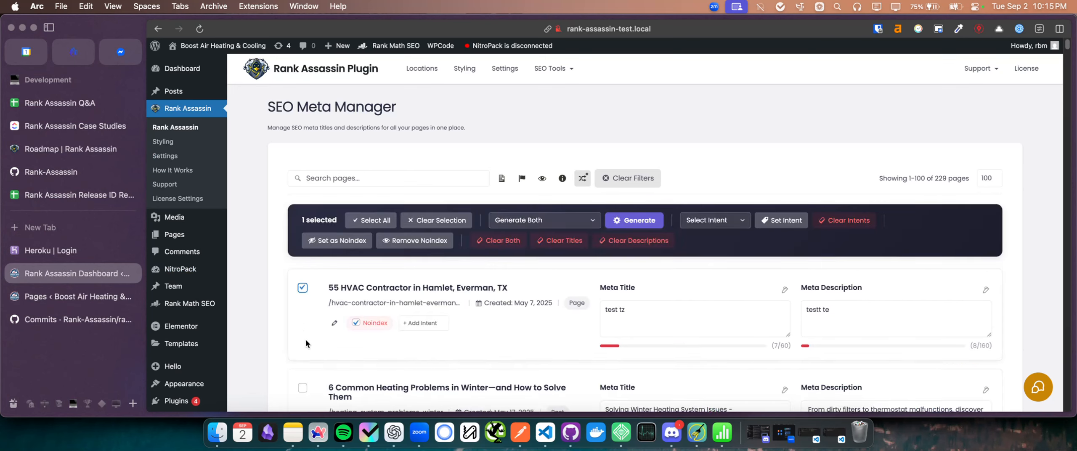
click(303, 388)
scroll(312, 371, down, 6)
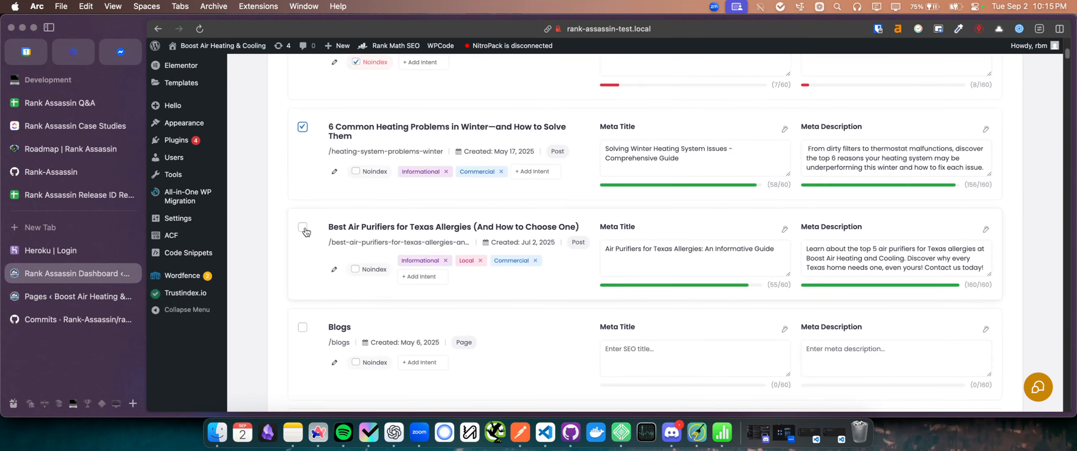
click(303, 227)
click(303, 327)
scroll(400, 312, up, 6)
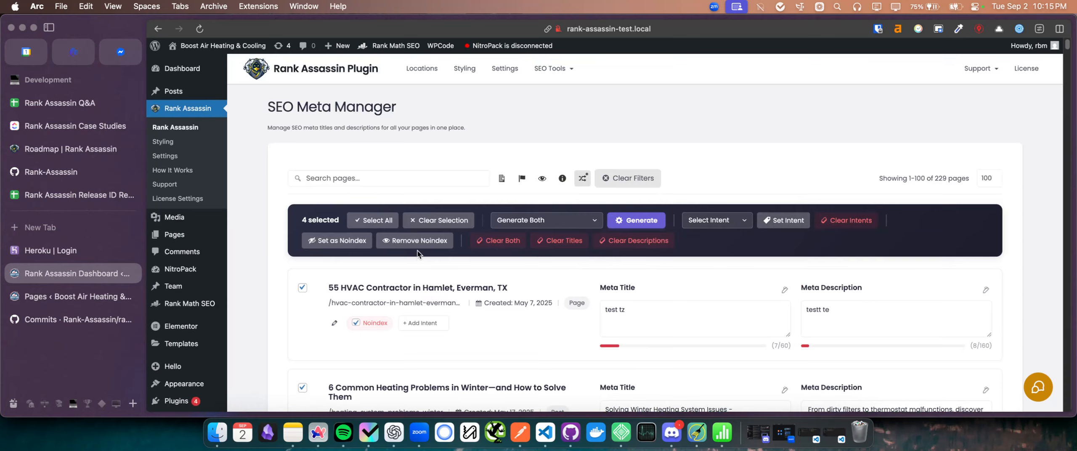
click(343, 245)
click(579, 259)
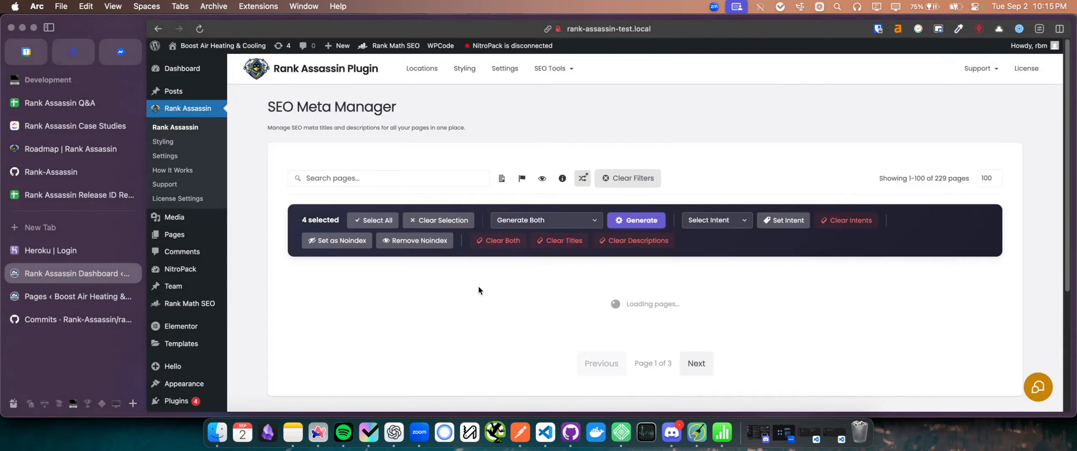
scroll(593, 238, down, 1)
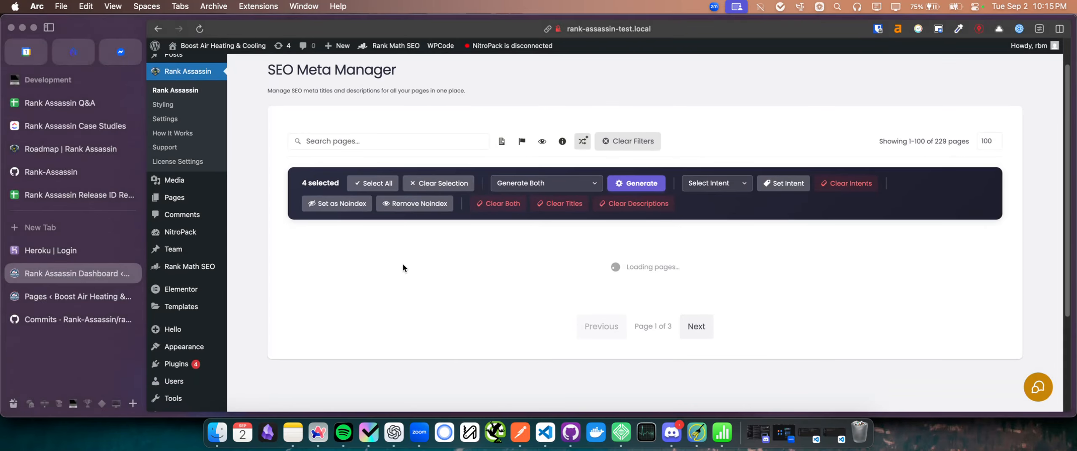
scroll(382, 285, down, 1)
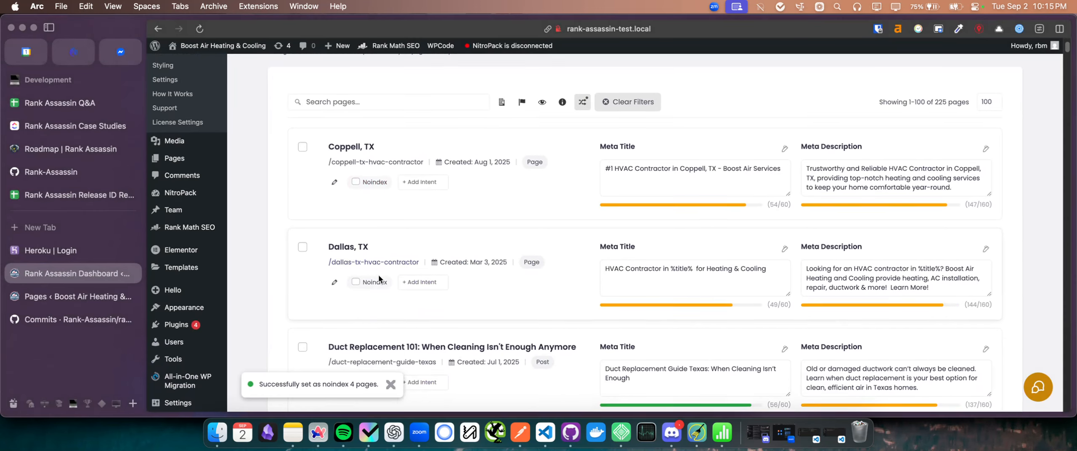
Filter the list to Noindex Only and check the Noindex settings of the listed pages and posts.
scroll(434, 289, up, 2)
scroll(590, 189, down, 1)
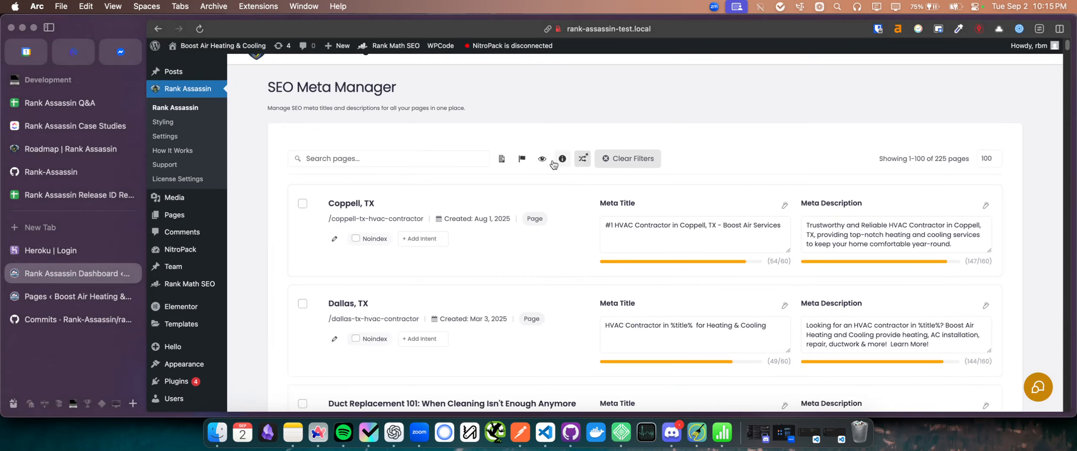
click(546, 160)
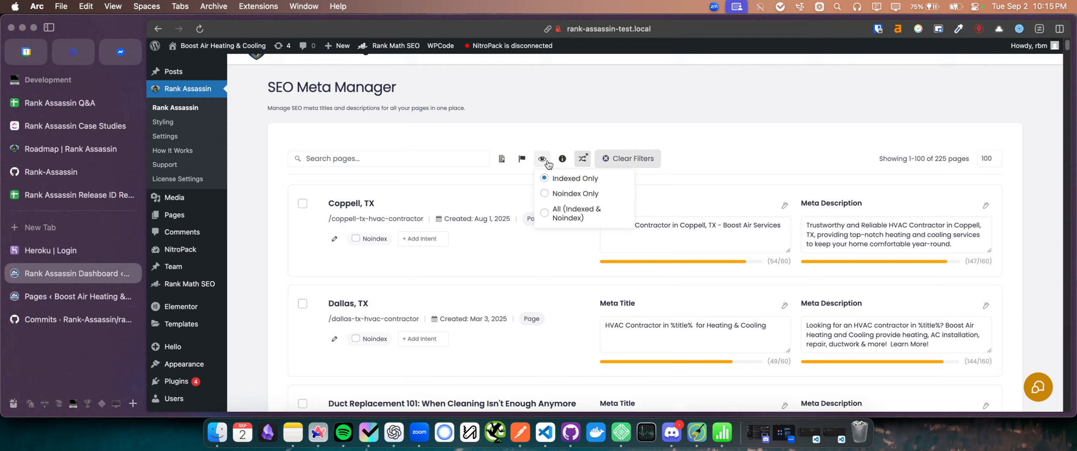
click(552, 194)
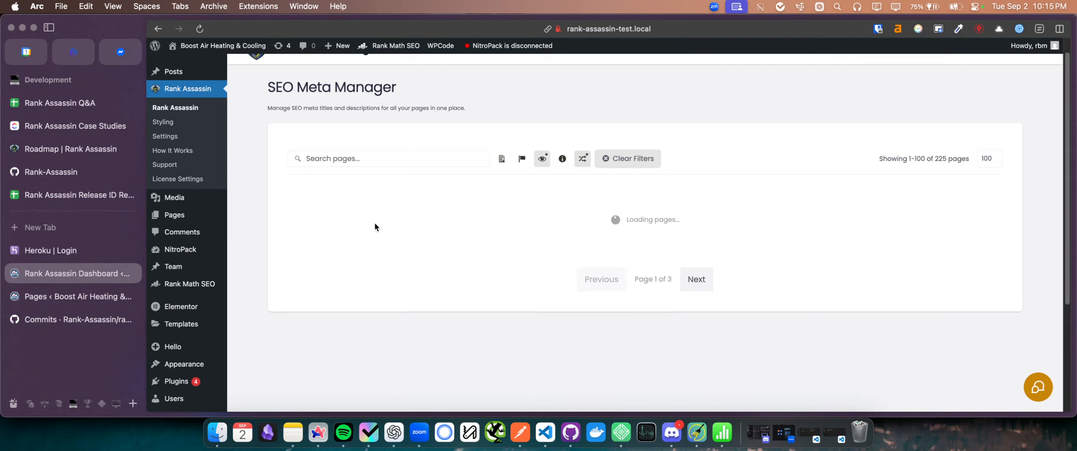
scroll(420, 236, down, 5)
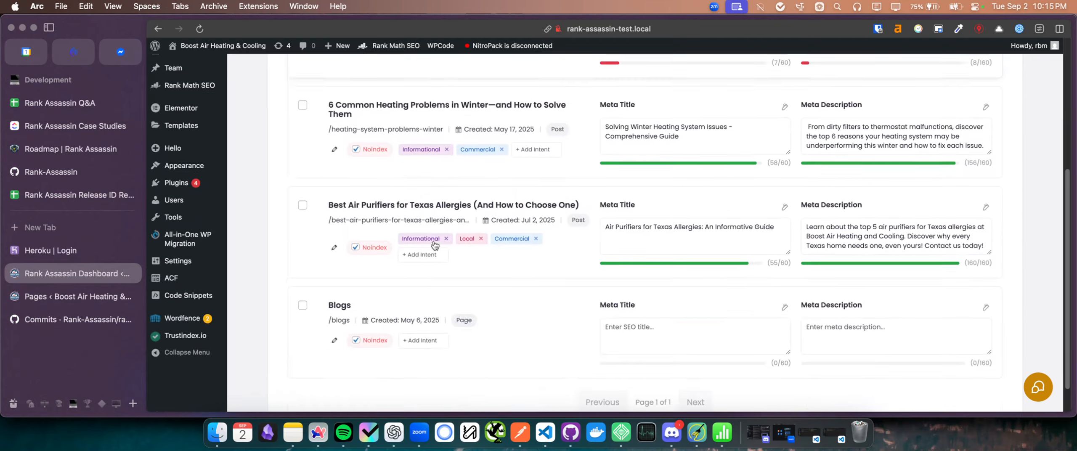
scroll(559, 271, up, 4)
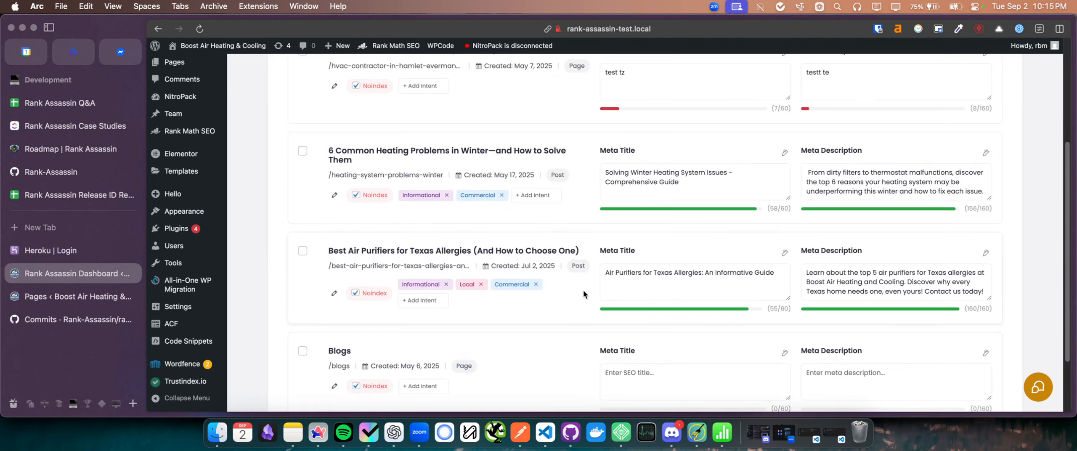
scroll(583, 292, up, 1)
scroll(581, 245, down, 3)
click(604, 257)
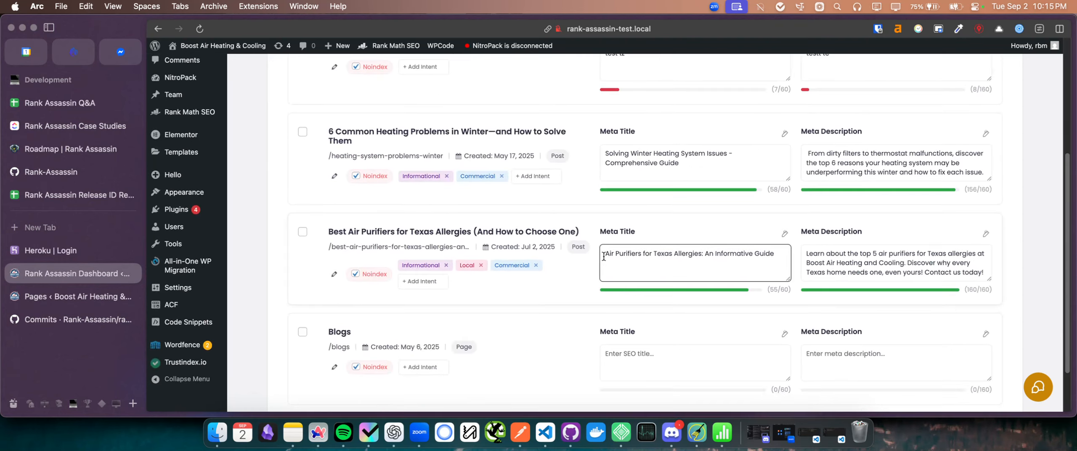
Review the content type options, filter the noindexed entries by Published status, and clear all filters.
scroll(617, 260, up, 6)
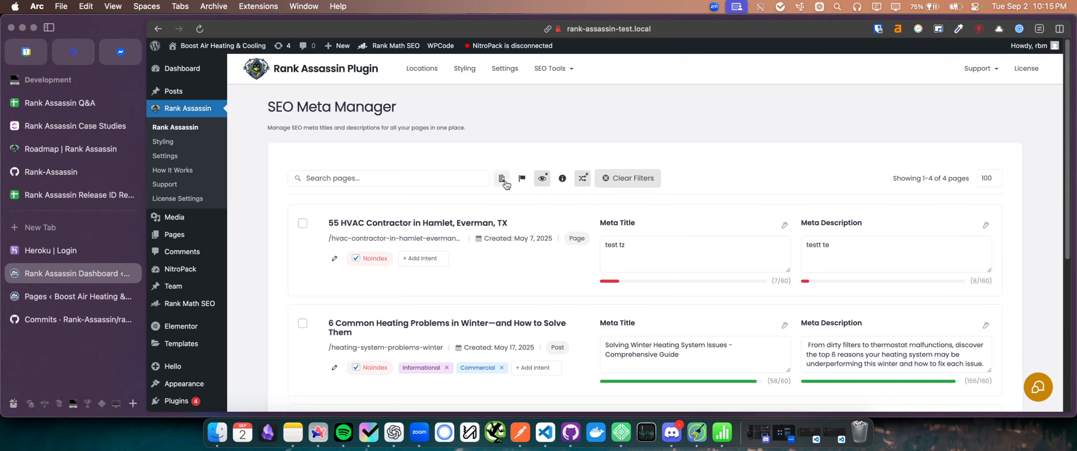
click(502, 178)
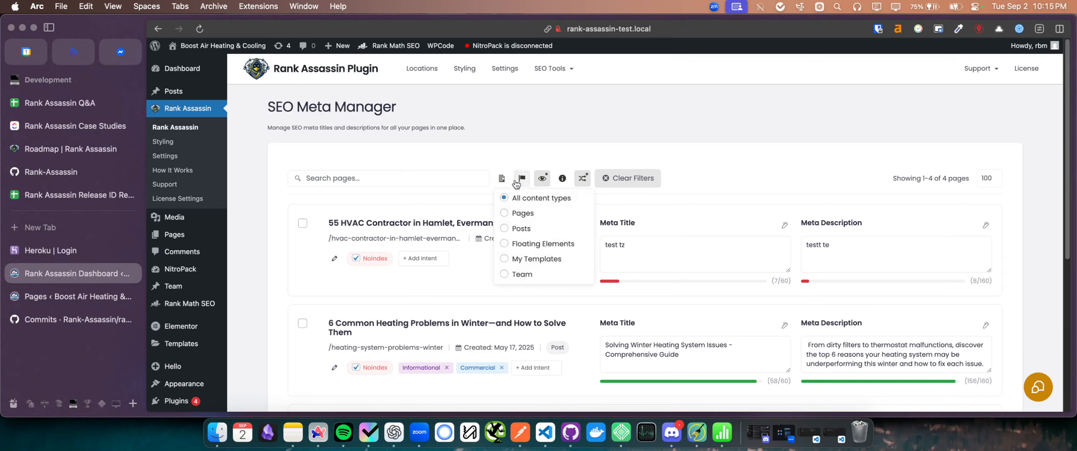
click(522, 178)
click(535, 213)
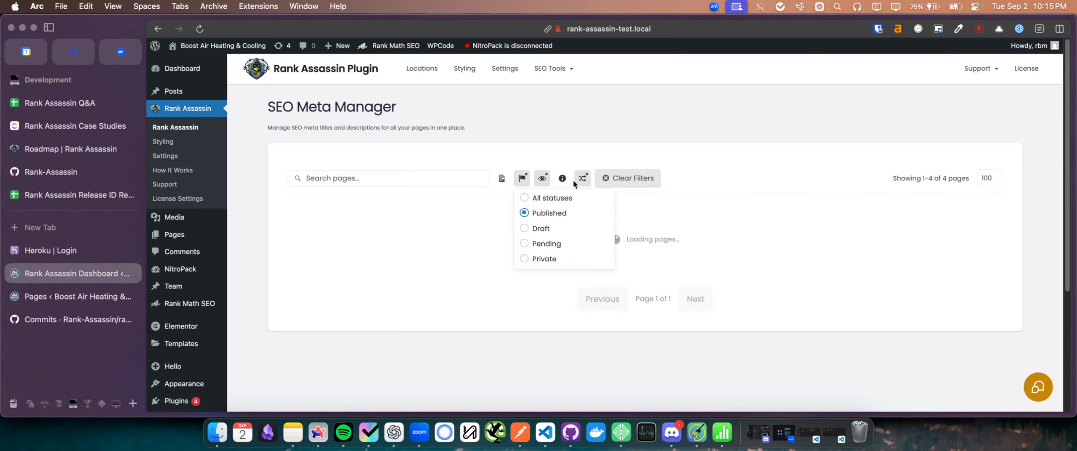
click(630, 180)
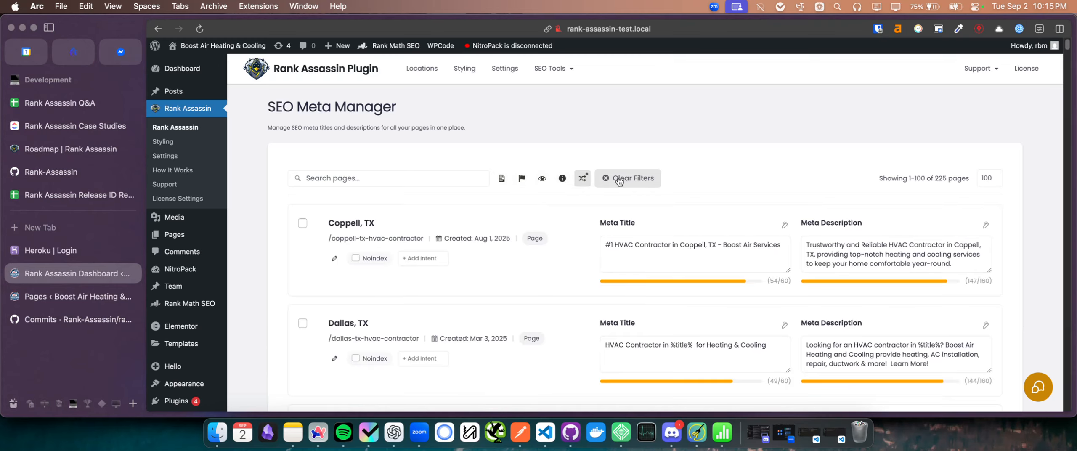
drag(259, 110, 473, 124)
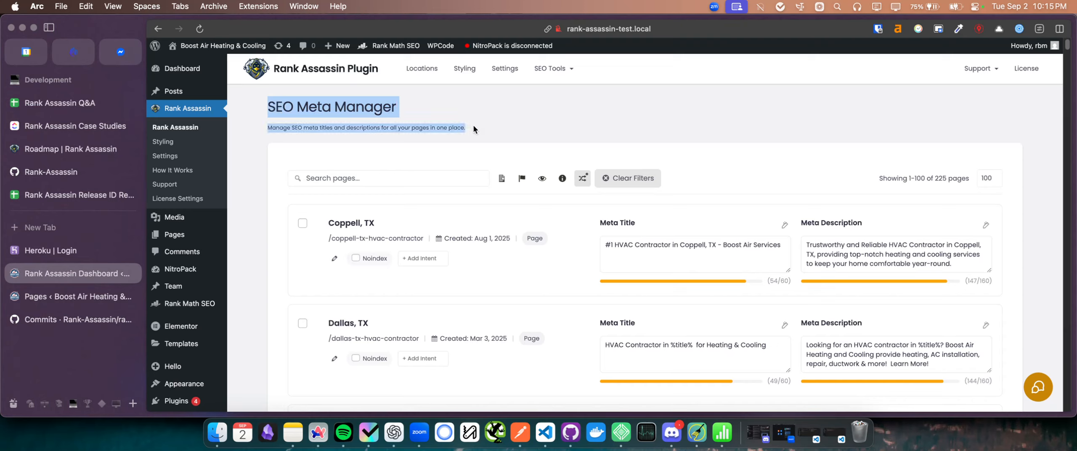
click(639, 128)
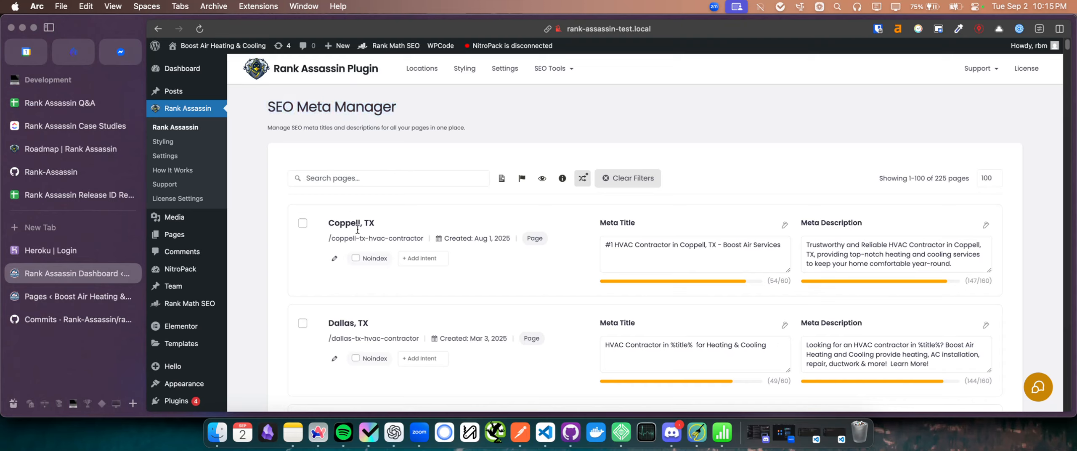
Insert "TEST" after "Boost Air" in the meta title of the HVAC contractor Allen, TX page.
click(628, 251)
drag(1067, 46, 1066, 84)
click(760, 167)
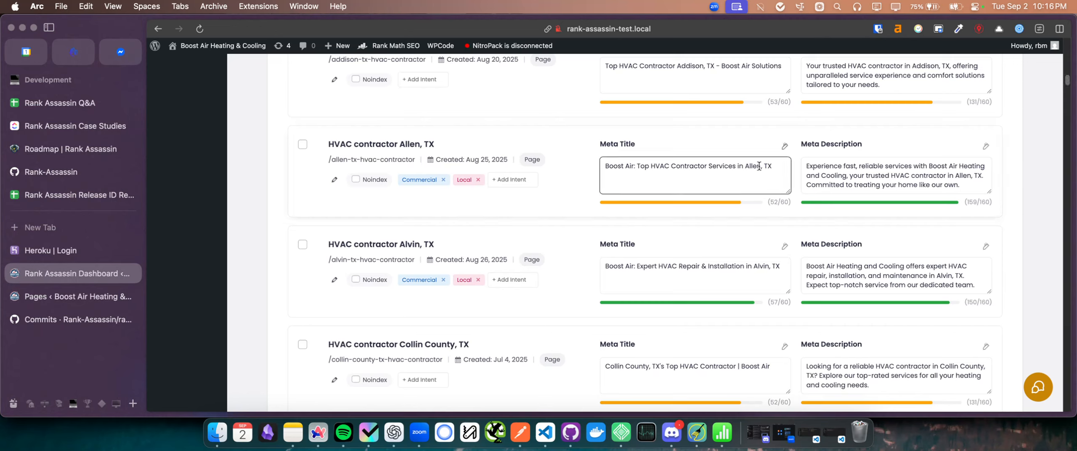
drag(766, 180, 658, 169)
click(737, 177)
text(TEST)
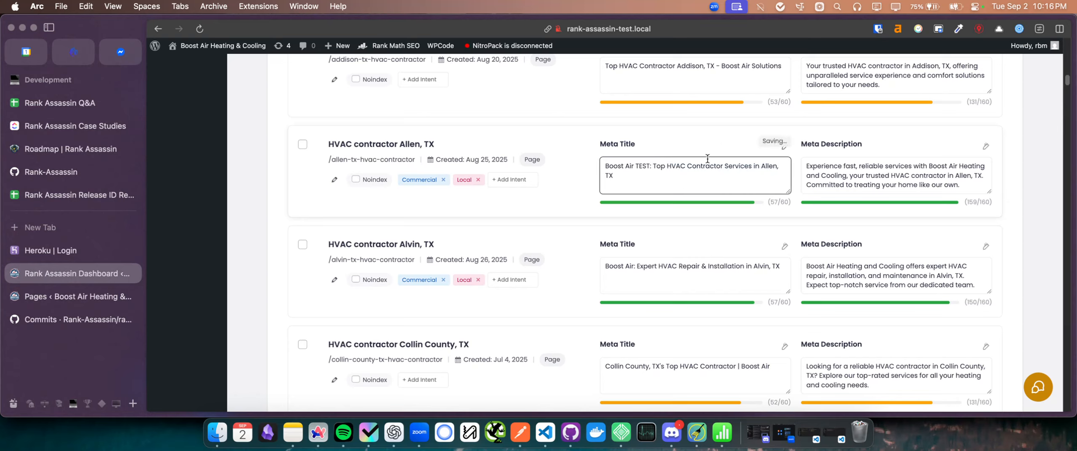
Open the live HVAC contractor Allen, TX page and inspect its meta title in the Ahrefs content report, then close the report.
click(370, 163)
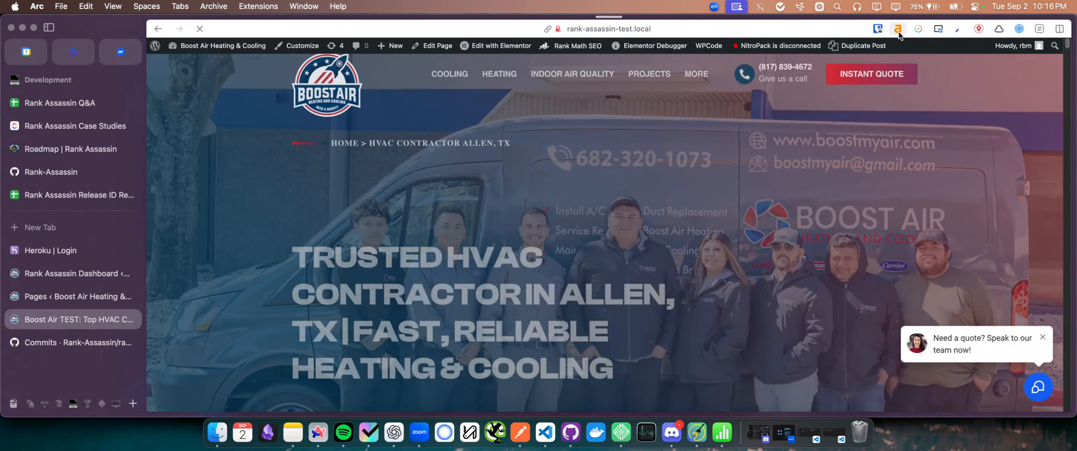
click(899, 29)
drag(801, 31, 679, 58)
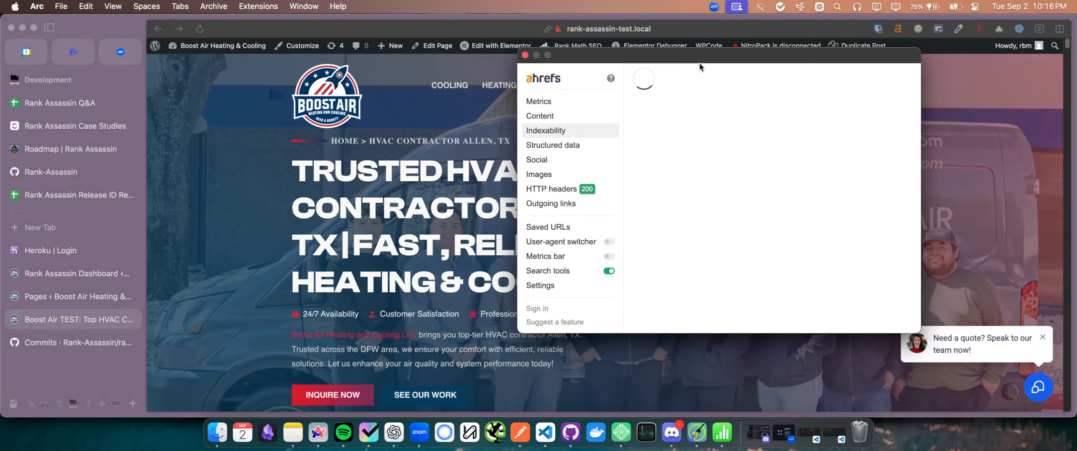
click(569, 148)
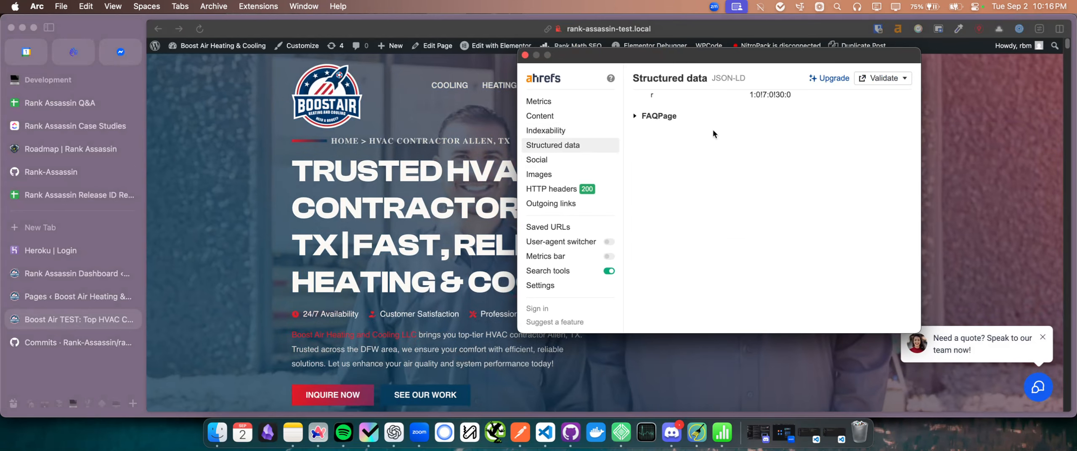
click(564, 116)
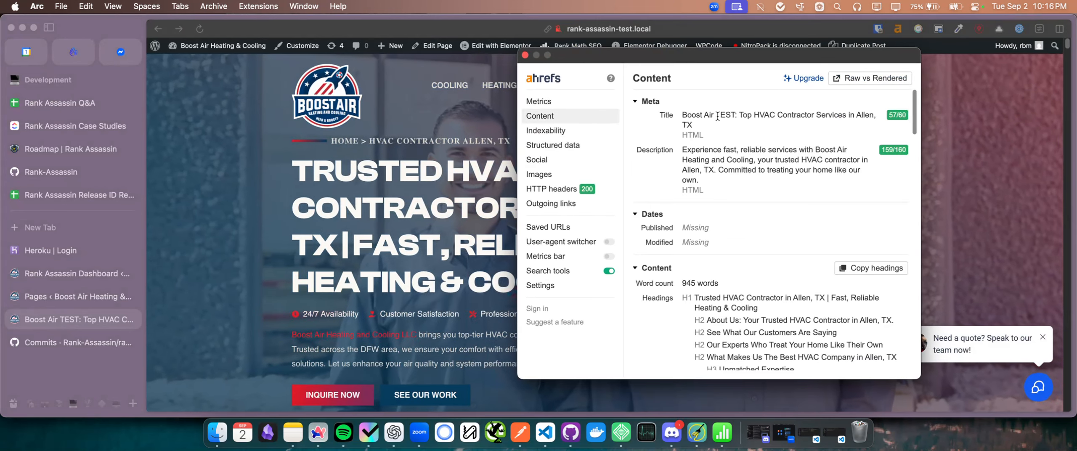
drag(717, 115, 735, 115)
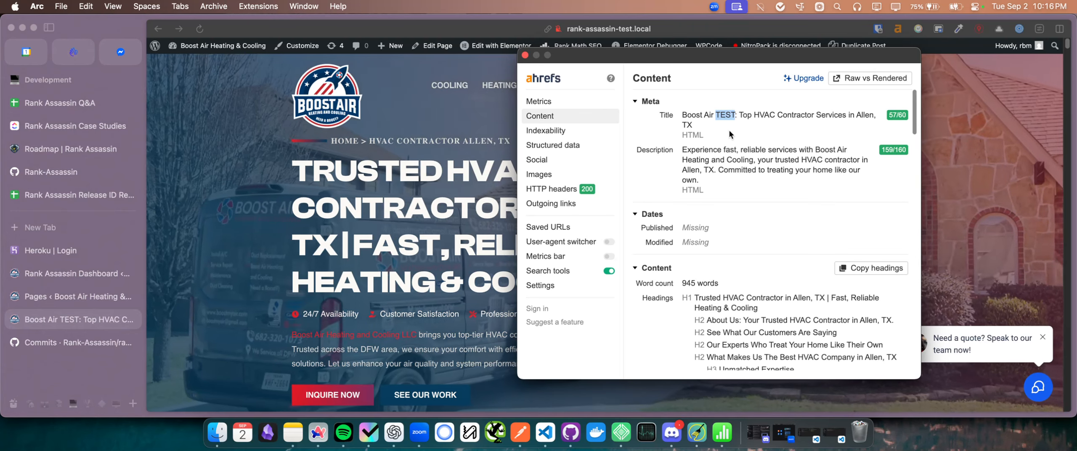
click(525, 56)
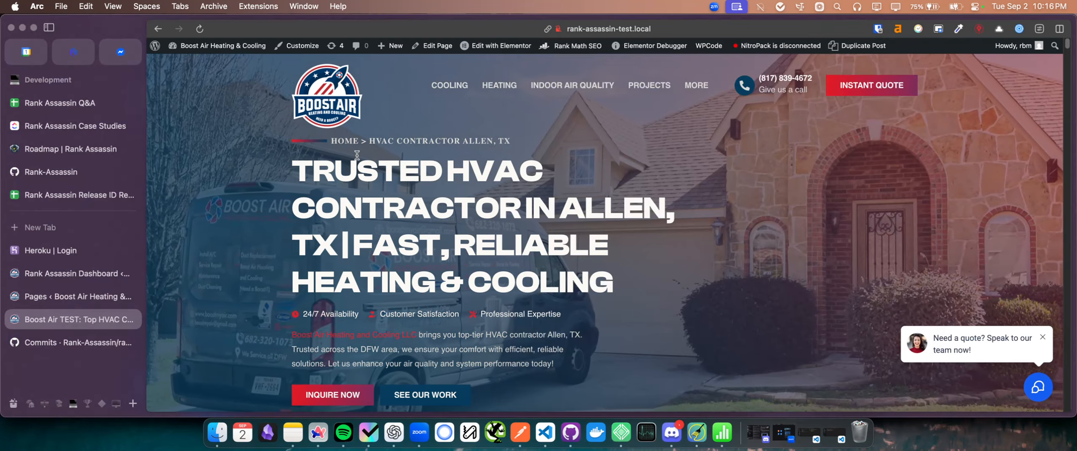
Return to the SEO Meta Manager and review the plugin's list of SEO tools.
click(80, 296)
click(95, 272)
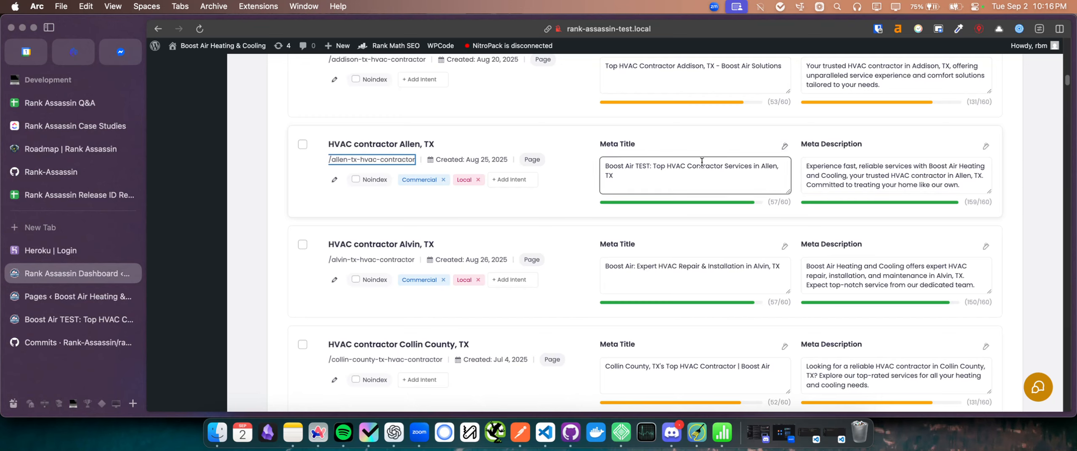
drag(1068, 84, 1069, 43)
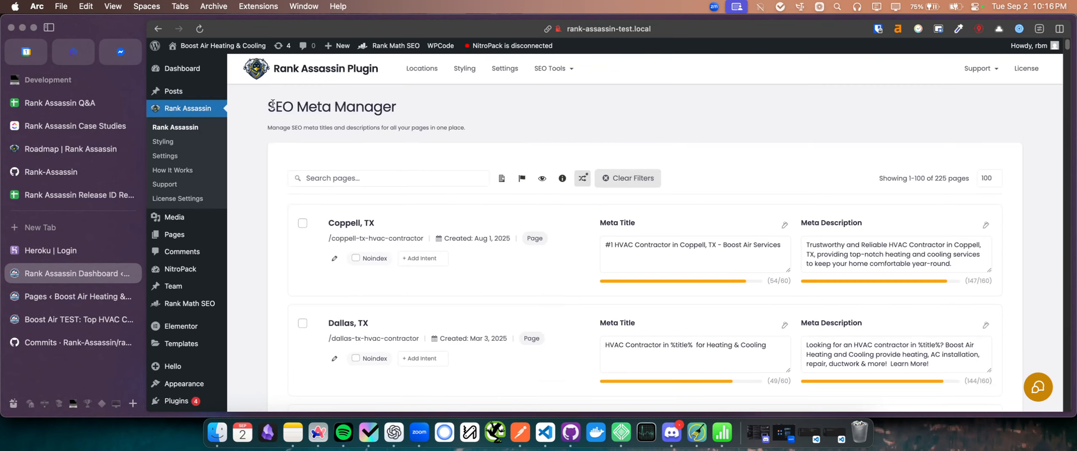
drag(251, 107, 503, 124)
click(513, 122)
mouse_move(564, 70)
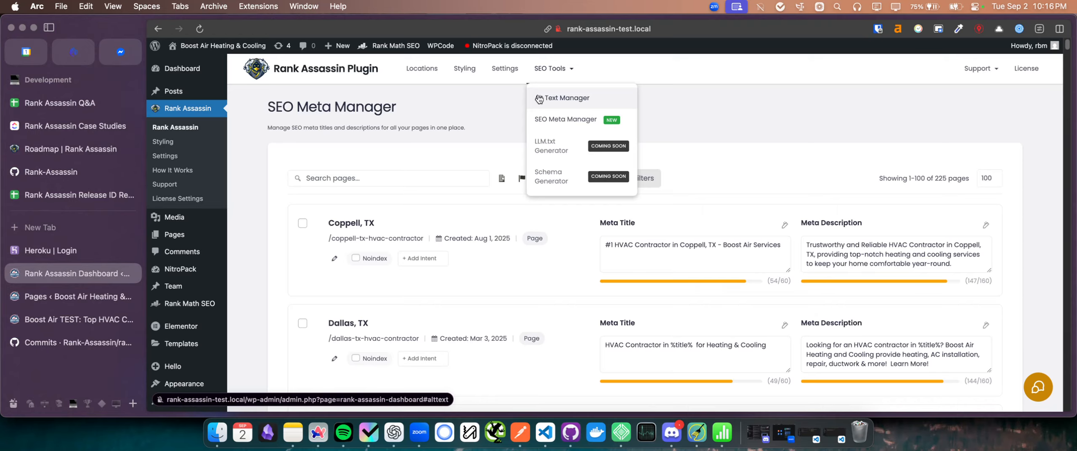
Review the Rank Assassin product roadmap and open its user feedback board.
click(72, 143)
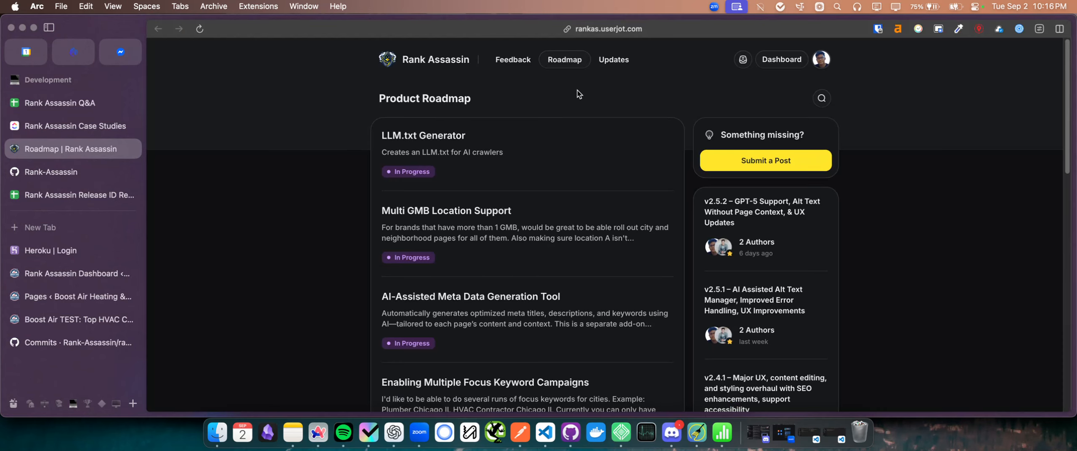
scroll(578, 93, down, 2)
scroll(505, 84, up, 2)
click(514, 64)
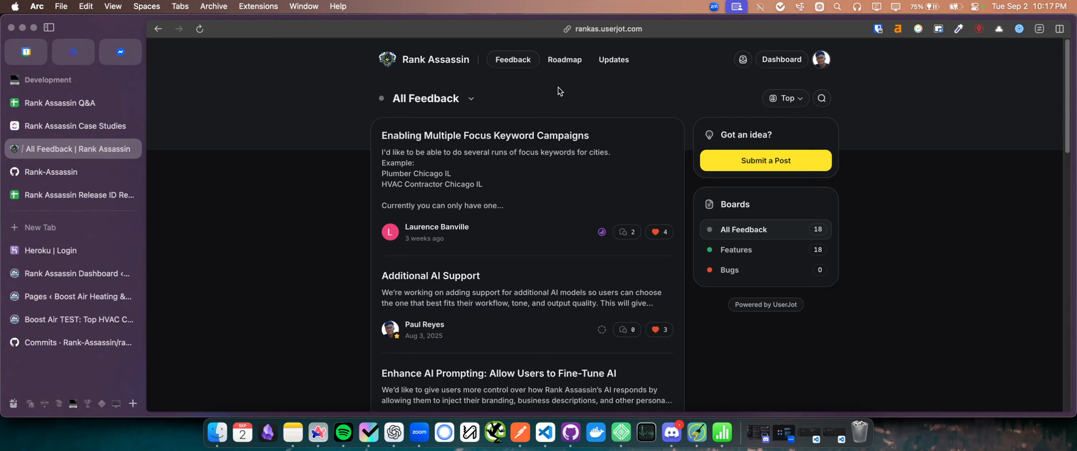
Open the Rank Assassin product updates and look through the version 2.5.2 release notes.
click(615, 61)
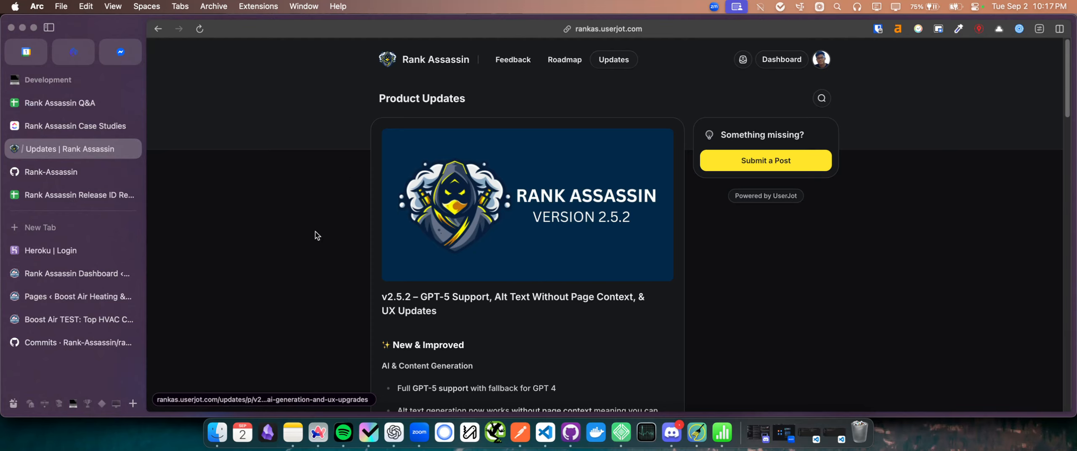
scroll(356, 251, down, 3)
scroll(349, 247, up, 1)
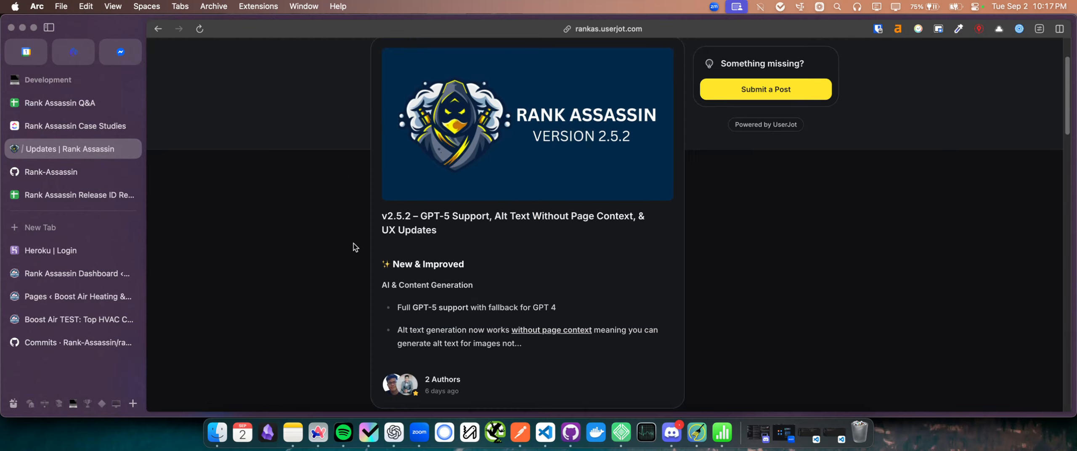